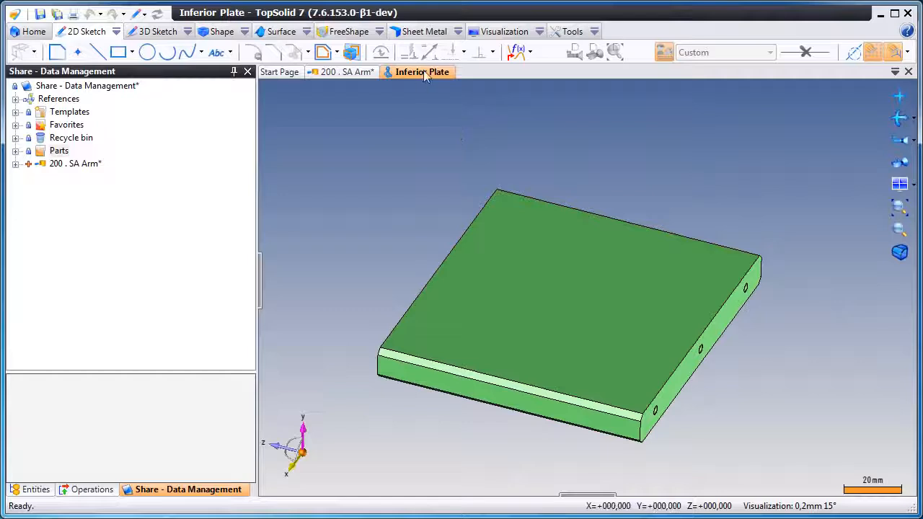
Locate the Inferior Plate part in the project tree and check it in.
{"action": "right_click", "coordinate": [426, 78]}
{"action": "left_click", "coordinate": [516, 200]}
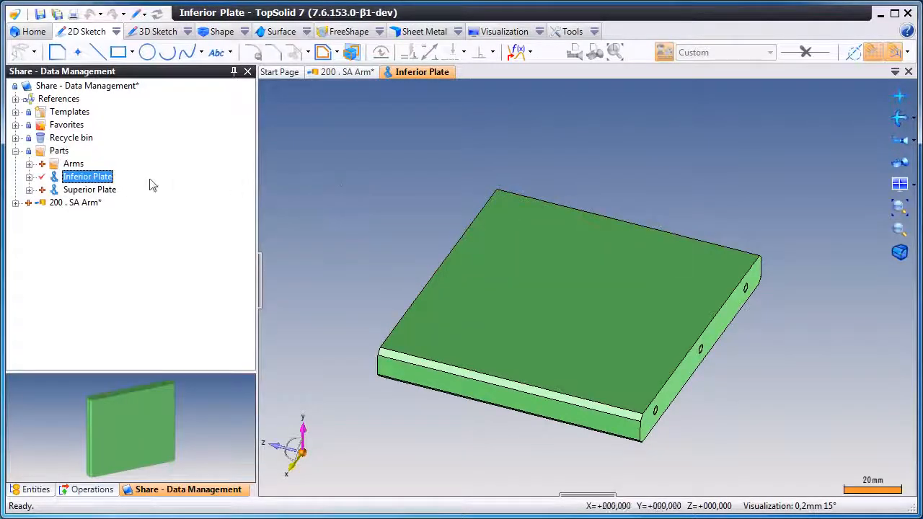
{"action": "left_click", "coordinate": [29, 177]}
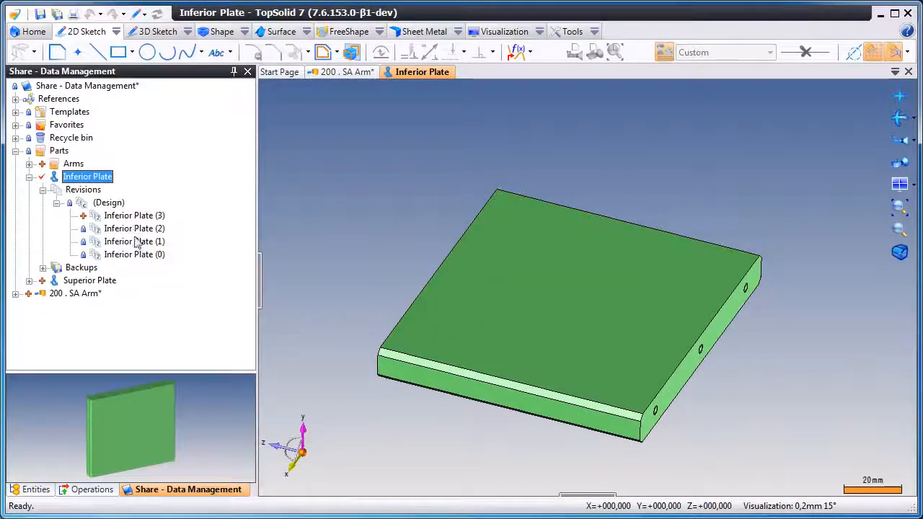
{"action": "right_click", "coordinate": [104, 178]}
{"action": "left_click", "coordinate": [217, 383]}
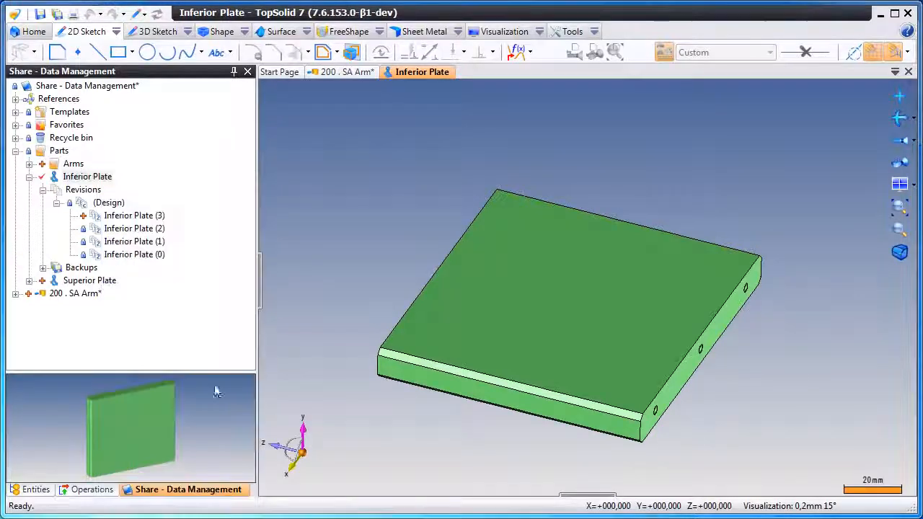
{"action": "left_click", "coordinate": [528, 467]}
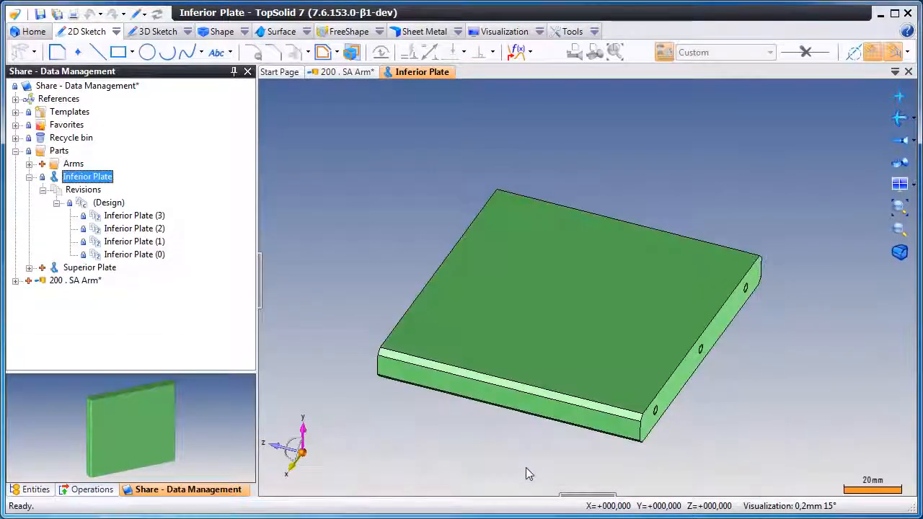
Validate the checked-in Inferior Plate part through its life cycle and collapse its revision list.
{"action": "right_click", "coordinate": [100, 179]}
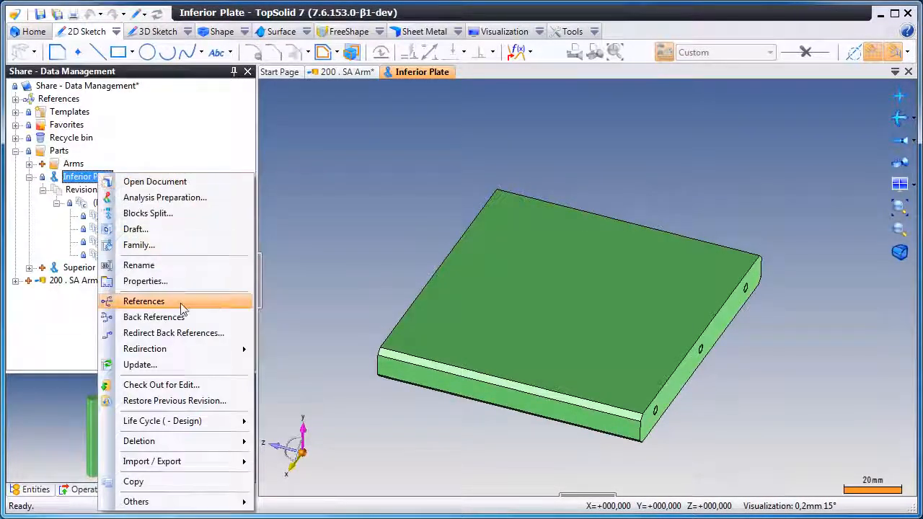
{"action": "mouse_move", "coordinate": [229, 425]}
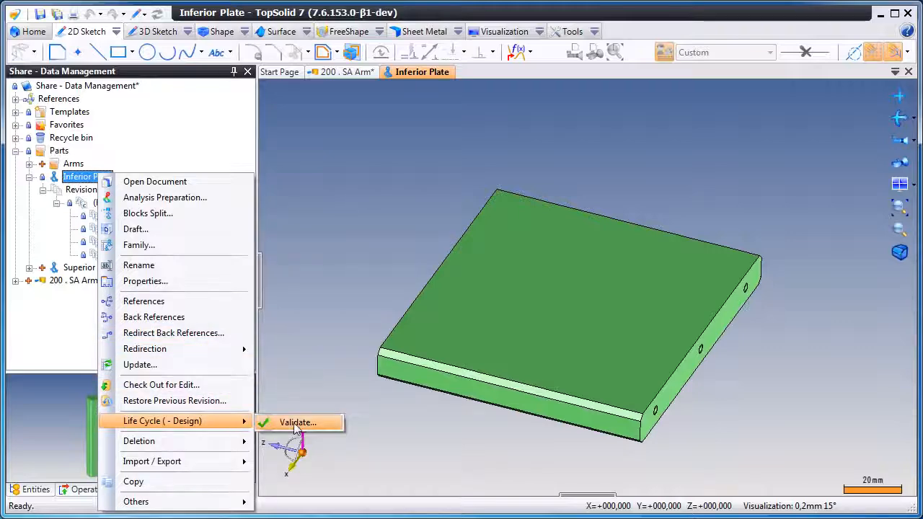
{"action": "left_click", "coordinate": [289, 422]}
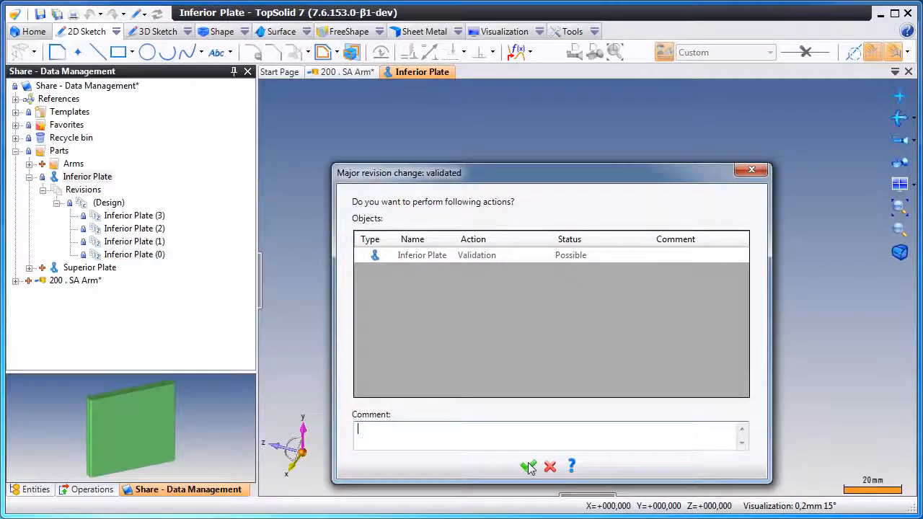
{"action": "left_click", "coordinate": [529, 467]}
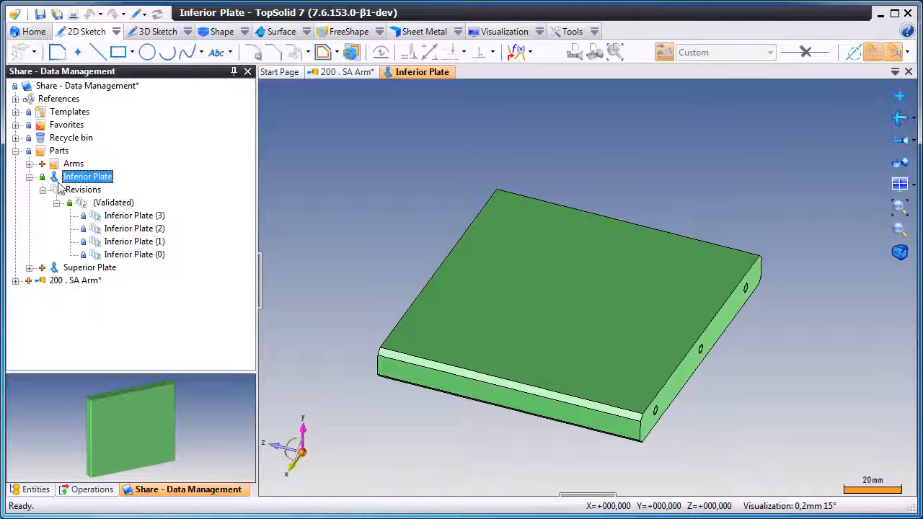
{"action": "left_click", "coordinate": [29, 177]}
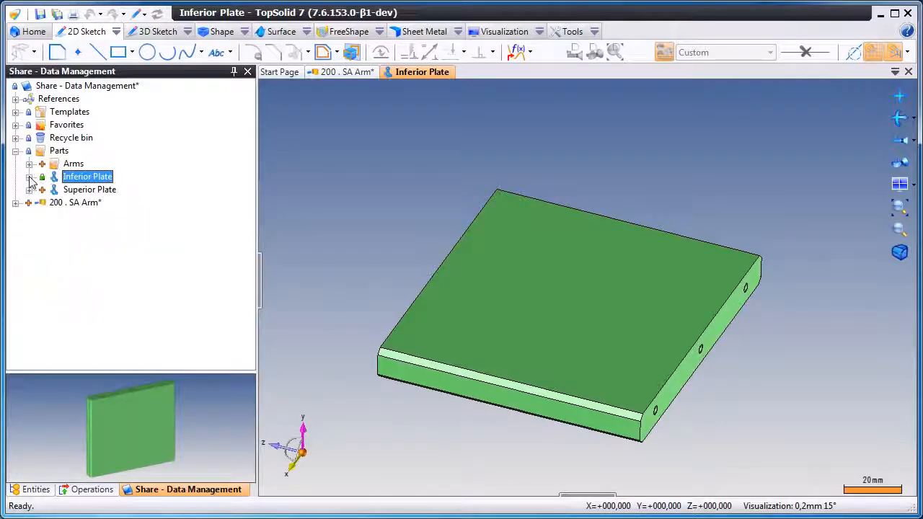
Create a draft of the Inferior Plate part and place its main view, oriented to Bottom Camera, in the sheet's upper left area.
{"action": "right_click", "coordinate": [90, 178]}
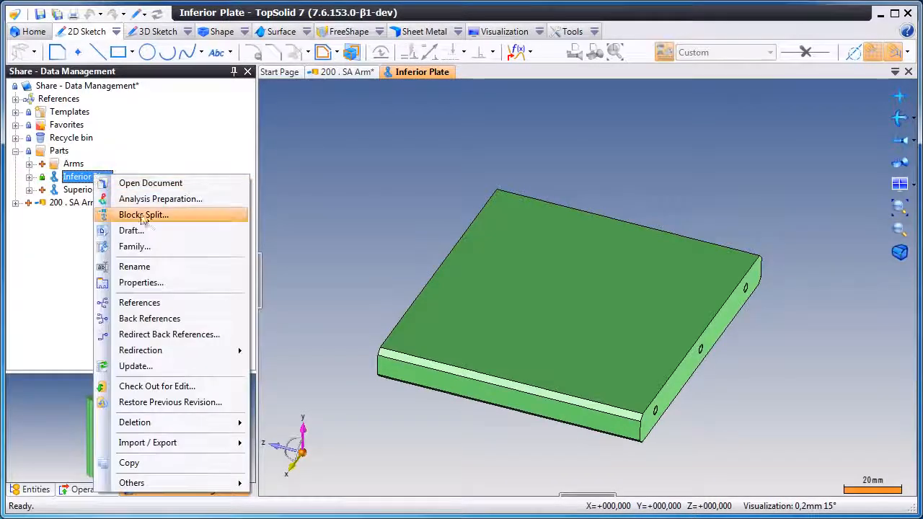
{"action": "left_click", "coordinate": [189, 231]}
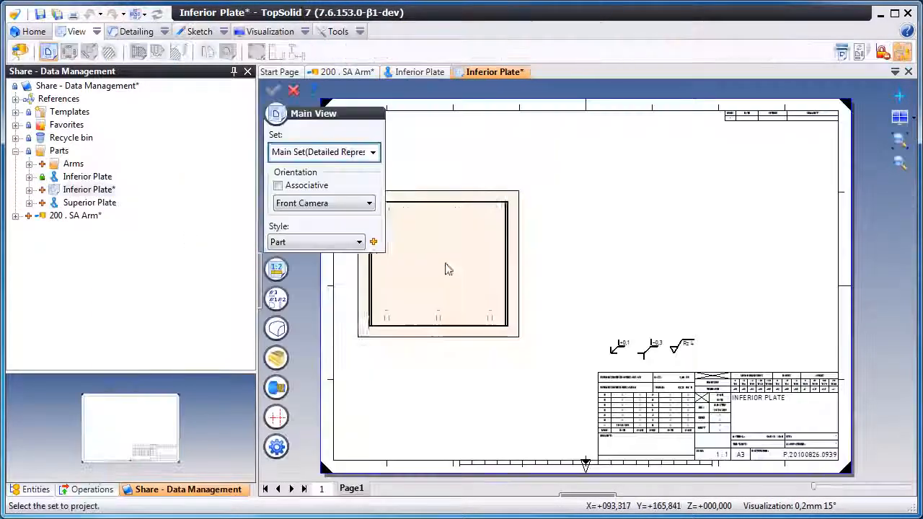
{"action": "left_click", "coordinate": [467, 216]}
{"action": "left_click", "coordinate": [575, 300]}
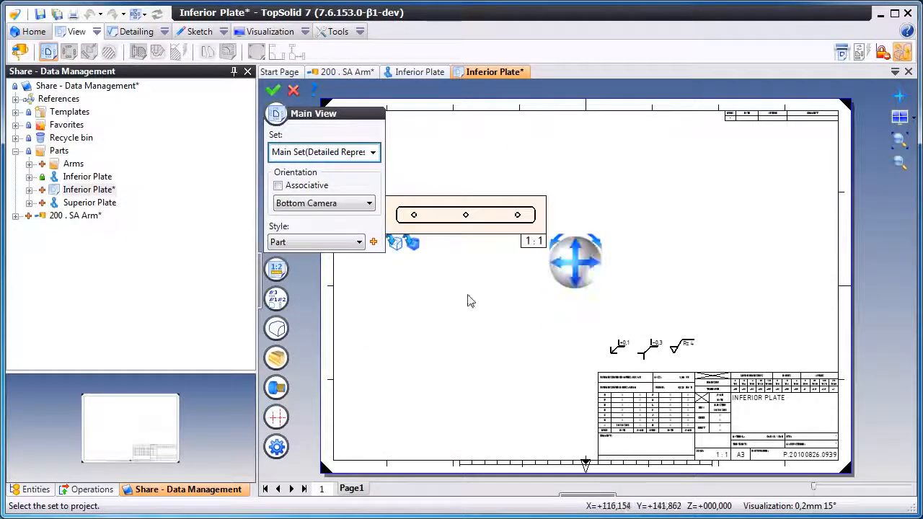
{"action": "key", "text": "Return"}
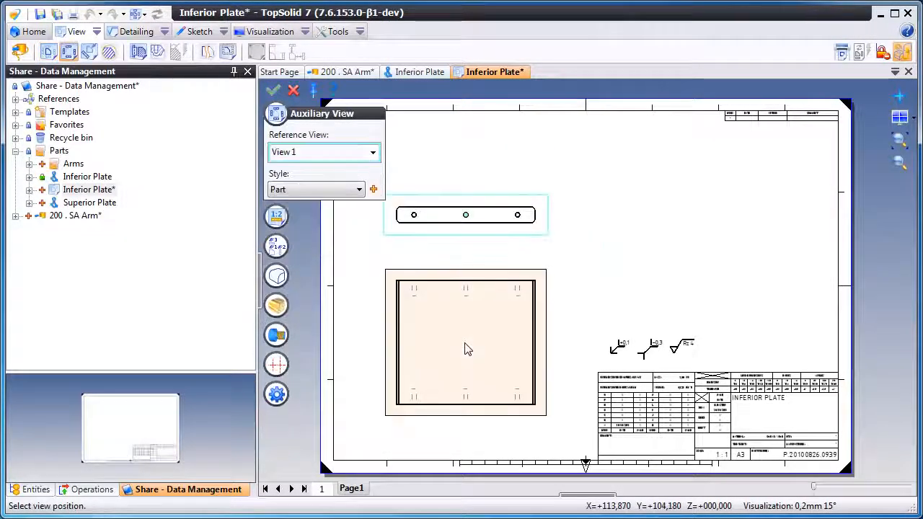
Add auxiliary views from the main view: a square projection below it and a perspective view to its right.
{"action": "left_click", "coordinate": [466, 344]}
{"action": "left_click", "coordinate": [675, 255]}
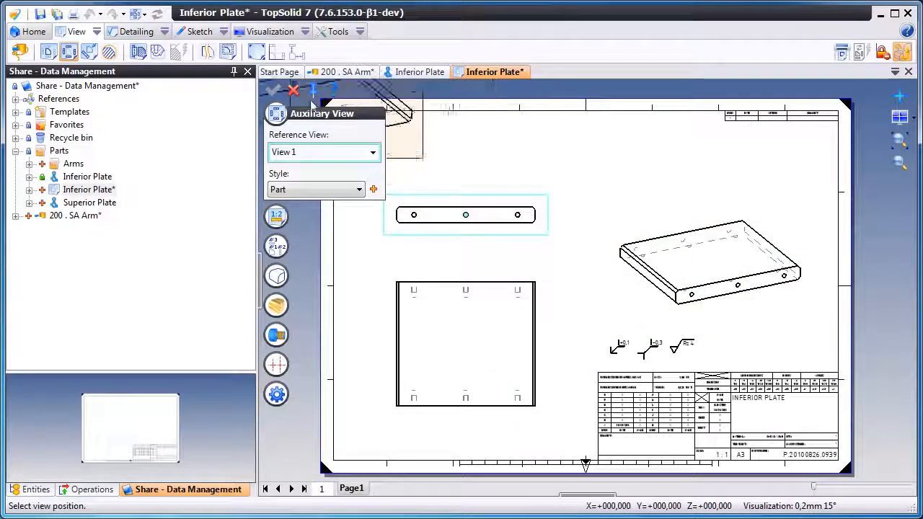
{"action": "left_click", "coordinate": [294, 90]}
Dimension the square plate view's height at its right side and the main view's overall width above it.
{"action": "left_click", "coordinate": [121, 33]}
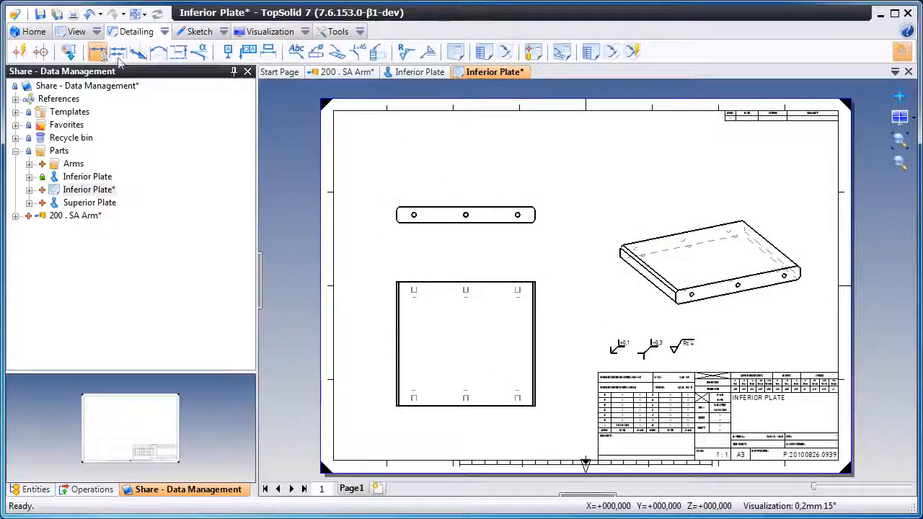
{"action": "left_click", "coordinate": [448, 398]}
{"action": "left_click", "coordinate": [448, 406]}
{"action": "left_click", "coordinate": [561, 346]}
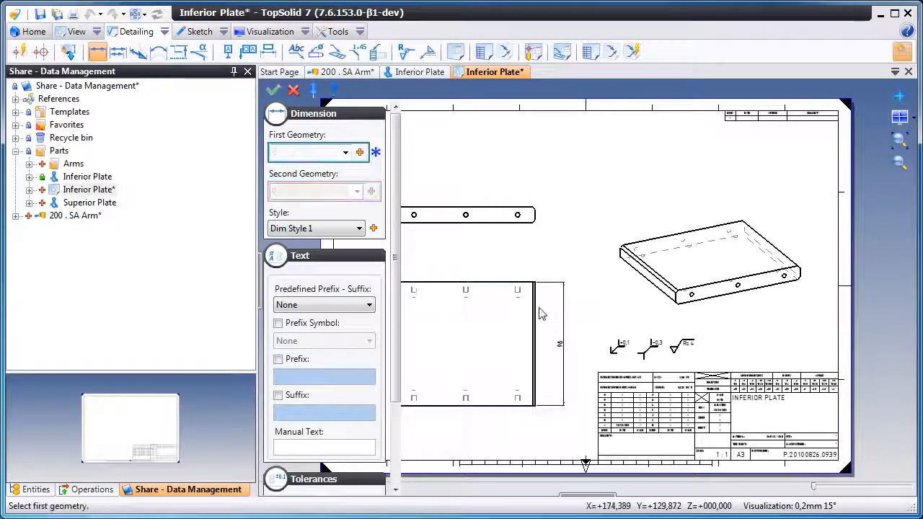
{"action": "middle_click_drag", "start_coordinate": [482, 306], "coordinate": [540, 312]}
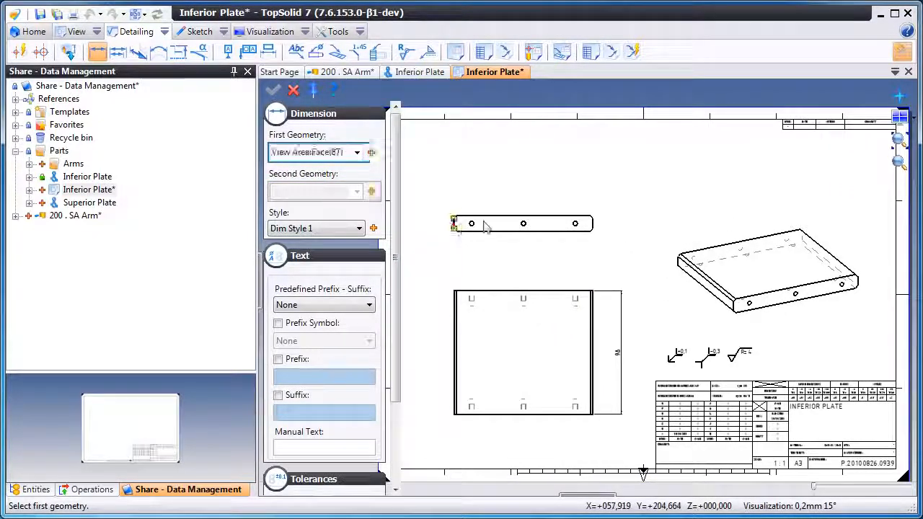
{"action": "left_click", "coordinate": [592, 224]}
{"action": "left_click", "coordinate": [488, 176]}
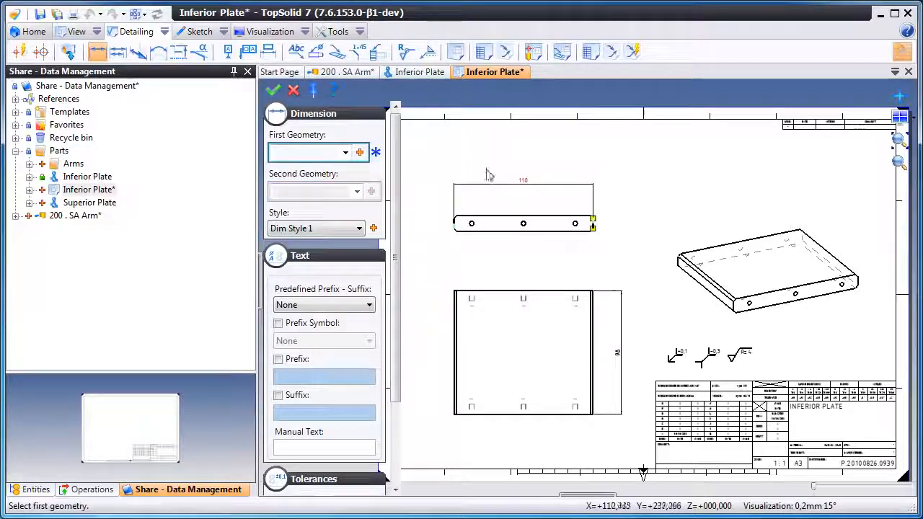
{"action": "key", "text": "Escape"}
Widen the INDEX column of the drawing's index table, moving its border into the DATE column.
{"action": "scroll", "coordinate": [644, 207], "scroll_direction": "up", "scroll_amount": 3}
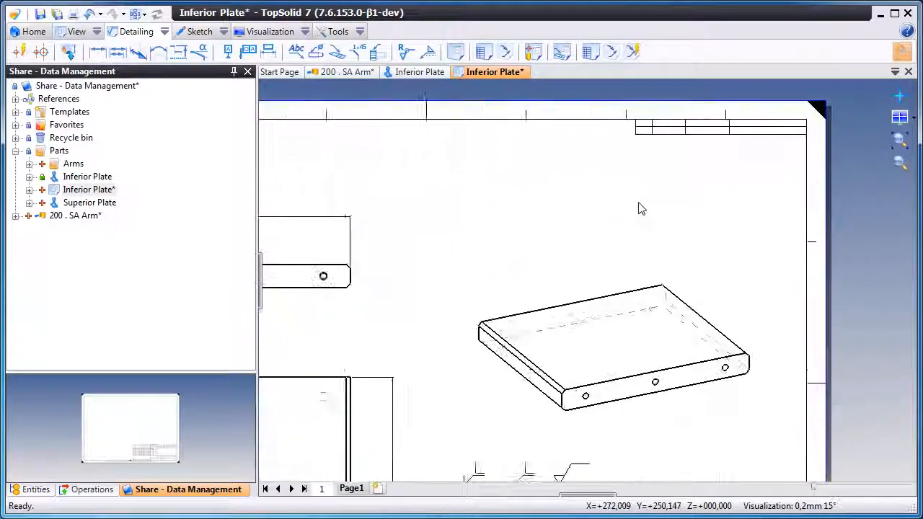
{"action": "scroll", "coordinate": [642, 209], "scroll_direction": "up", "scroll_amount": 5}
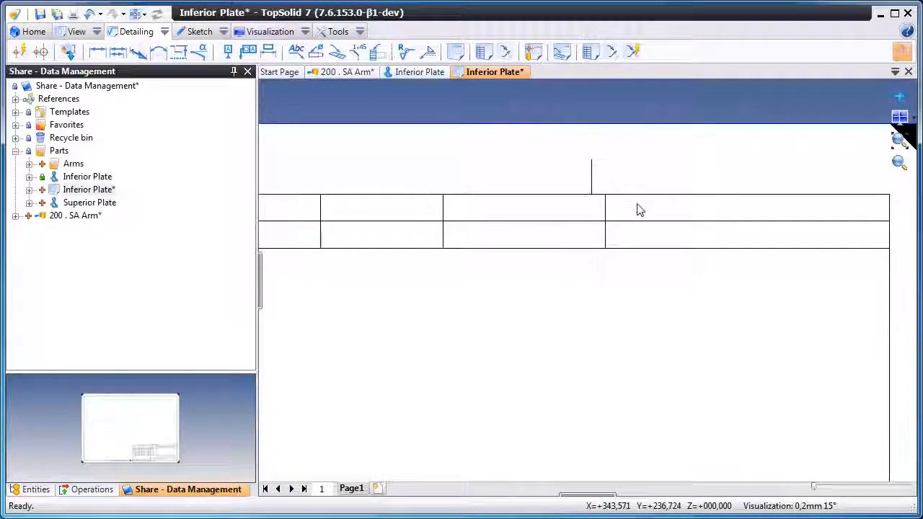
{"action": "scroll", "coordinate": [638, 208], "scroll_direction": "down", "scroll_amount": 2}
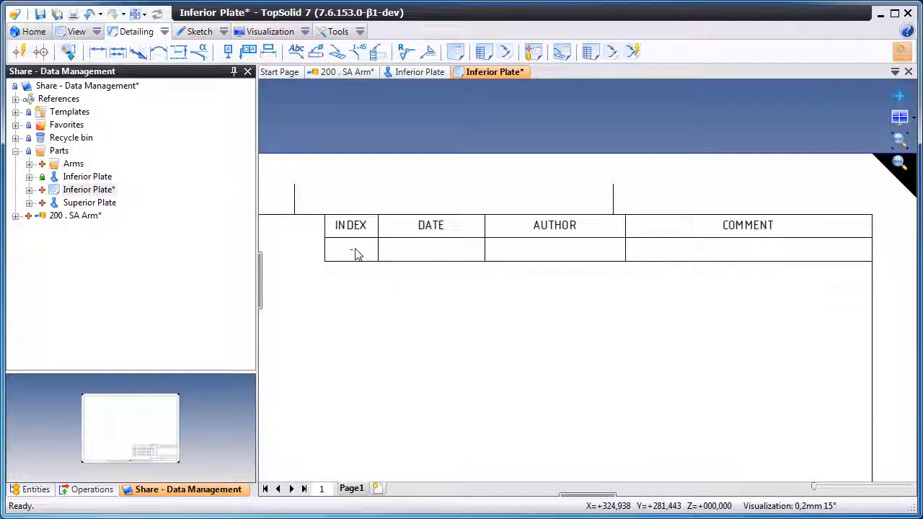
{"action": "left_click", "coordinate": [378, 240]}
{"action": "left_click_drag", "start_coordinate": [378, 241], "coordinate": [400, 232]}
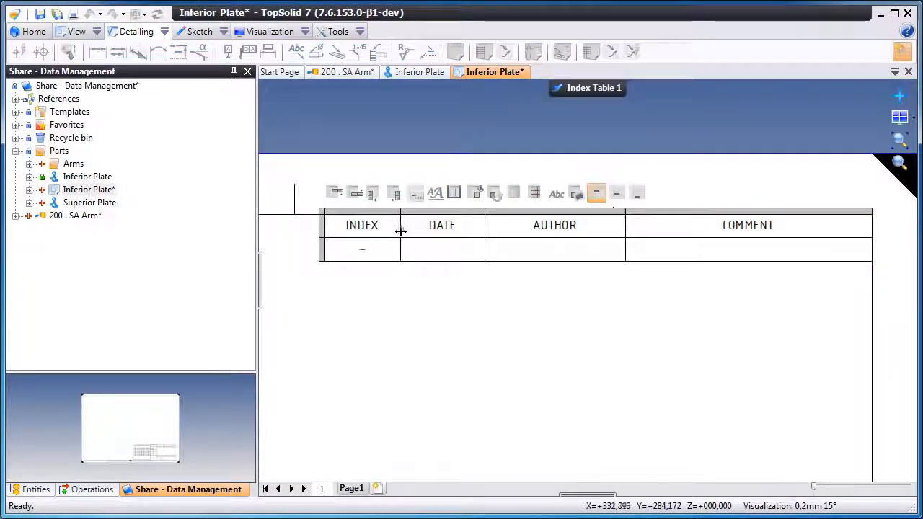
{"action": "left_click", "coordinate": [405, 238]}
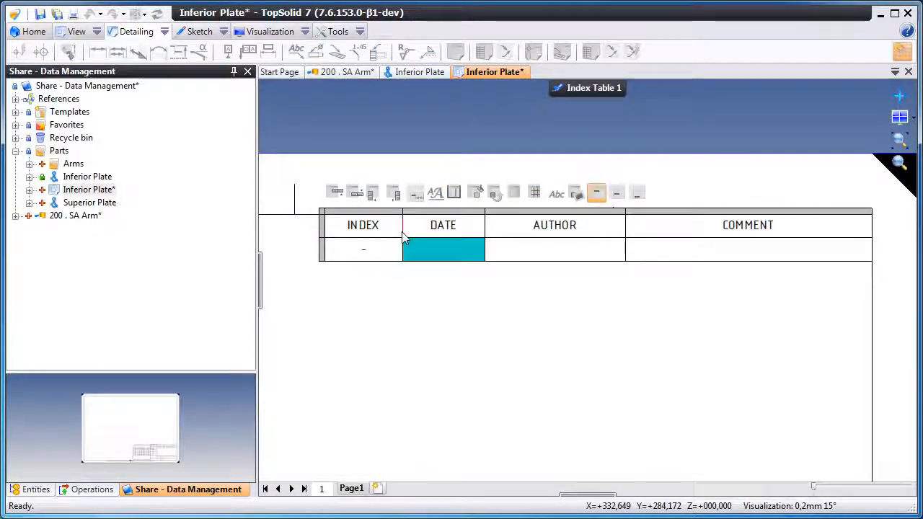
Fill in the index table row with date 10/10/2011, the author's name and comment CREATION.
{"action": "double_click", "coordinate": [448, 251]}
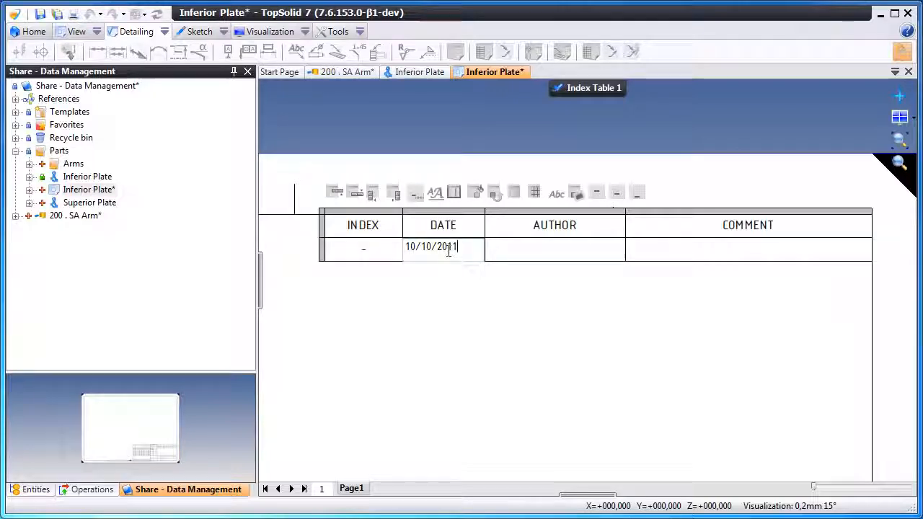
{"action": "left_click", "coordinate": [473, 282]}
{"action": "left_click", "coordinate": [557, 256]}
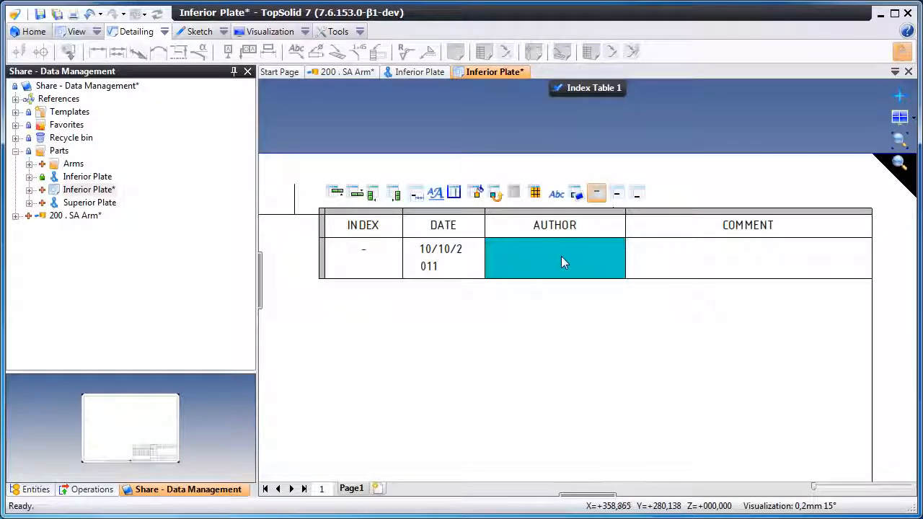
{"action": "double_click", "coordinate": [561, 256]}
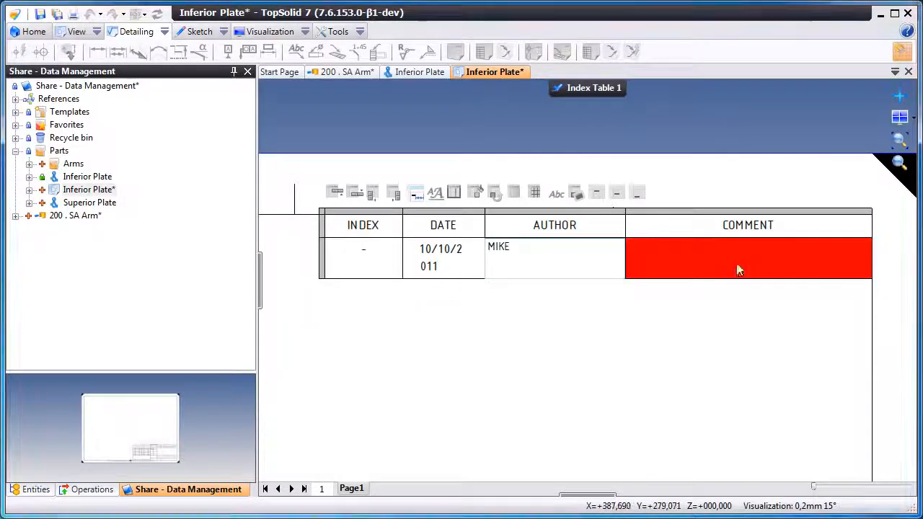
{"action": "left_click", "coordinate": [713, 263]}
{"action": "double_click", "coordinate": [714, 260]}
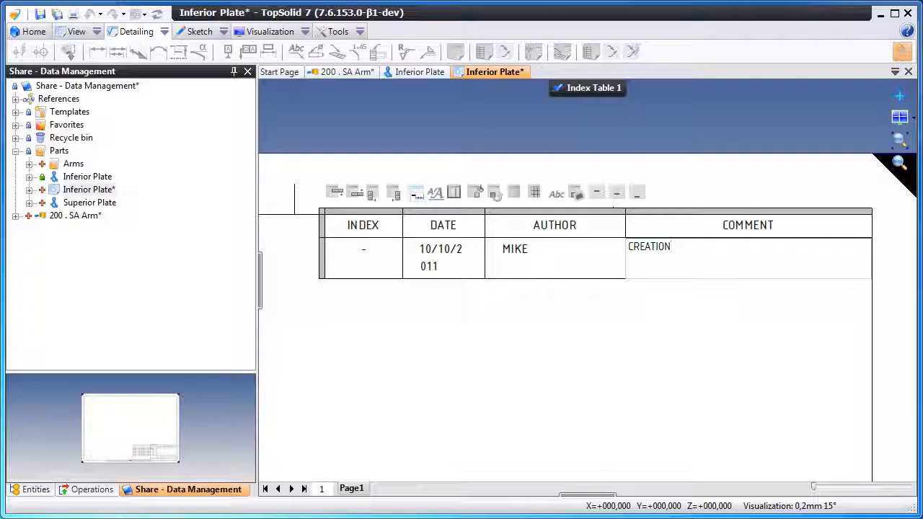
{"action": "left_click", "coordinate": [603, 331]}
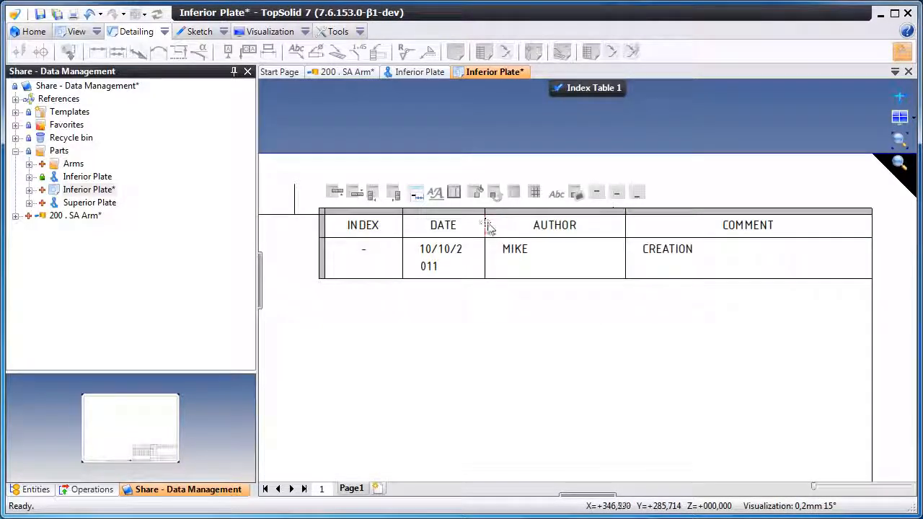
Widen the DATE column so the date fits on one line, and finish editing the index table.
{"action": "left_click_drag", "start_coordinate": [486, 225], "coordinate": [512, 222]}
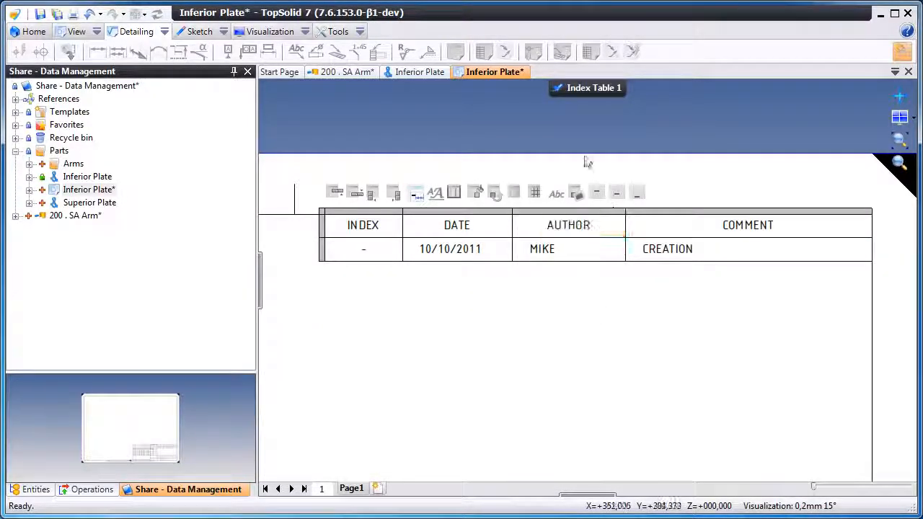
{"action": "left_click", "coordinate": [605, 90]}
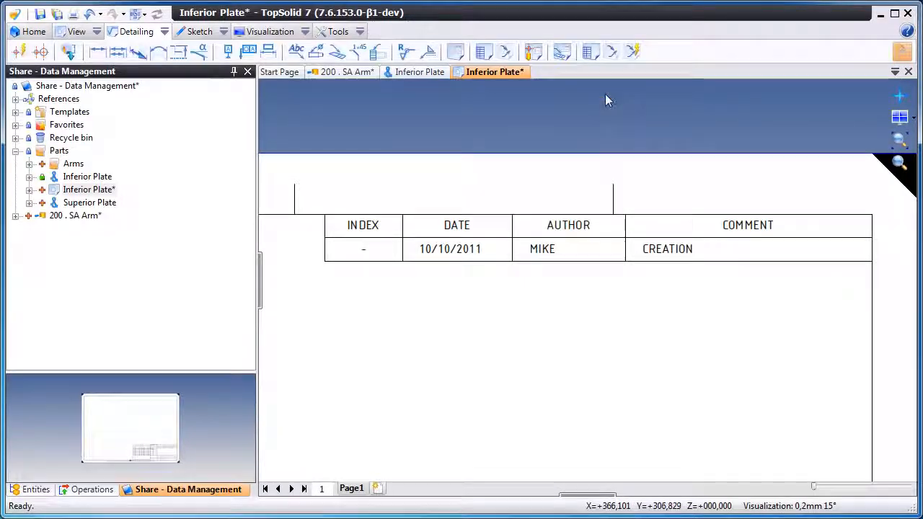
{"action": "left_click", "coordinate": [898, 140]}
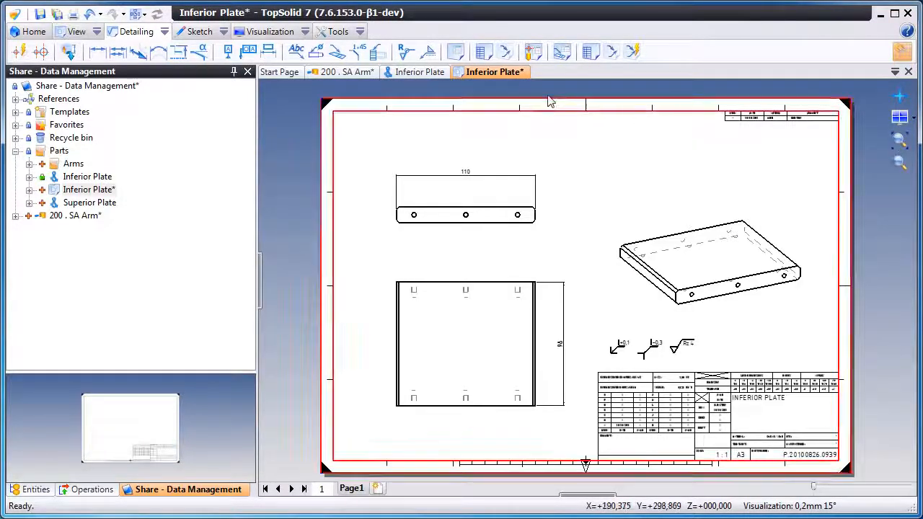
Check in the Inferior Plate drawing.
{"action": "right_click", "coordinate": [519, 72]}
{"action": "left_click", "coordinate": [585, 150]}
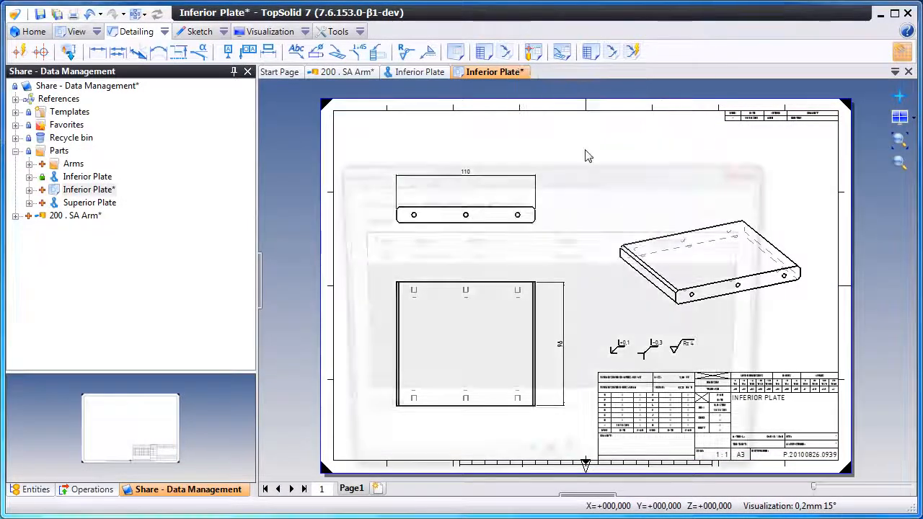
{"action": "left_click", "coordinate": [527, 466]}
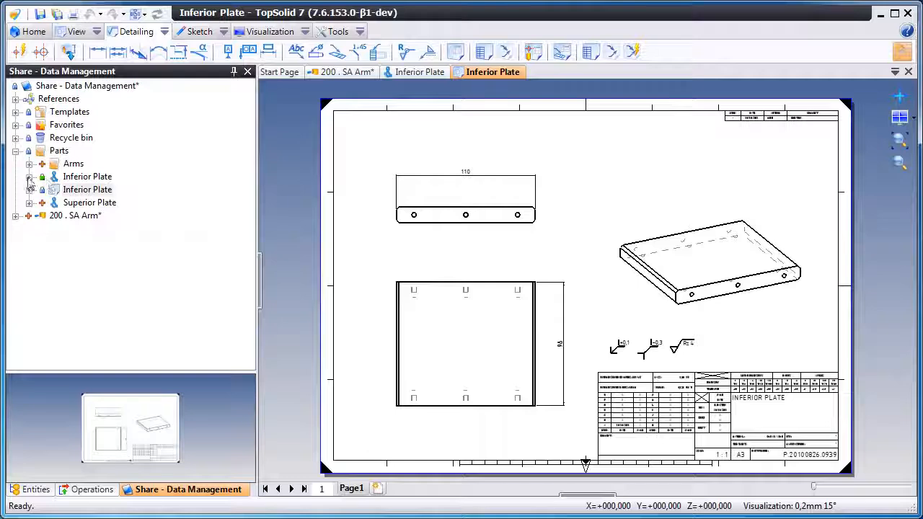
Expand the Inferior Plate part's revisions, and start a sketch on the part's large upper face, viewed from the top.
{"action": "left_click", "coordinate": [29, 178]}
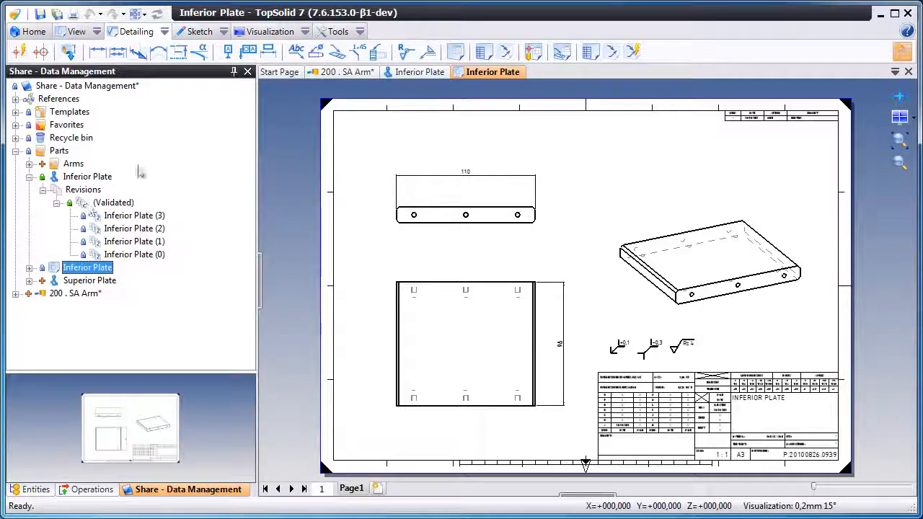
{"action": "left_click", "coordinate": [415, 73]}
{"action": "mouse_move", "coordinate": [377, 213]}
{"action": "middle_mouse_down"}
{"action": "mouse_move", "coordinate": [426, 220]}
{"action": "mouse_move", "coordinate": [368, 227]}
{"action": "middle_mouse_up"}
{"action": "right_click", "coordinate": [529, 283]}
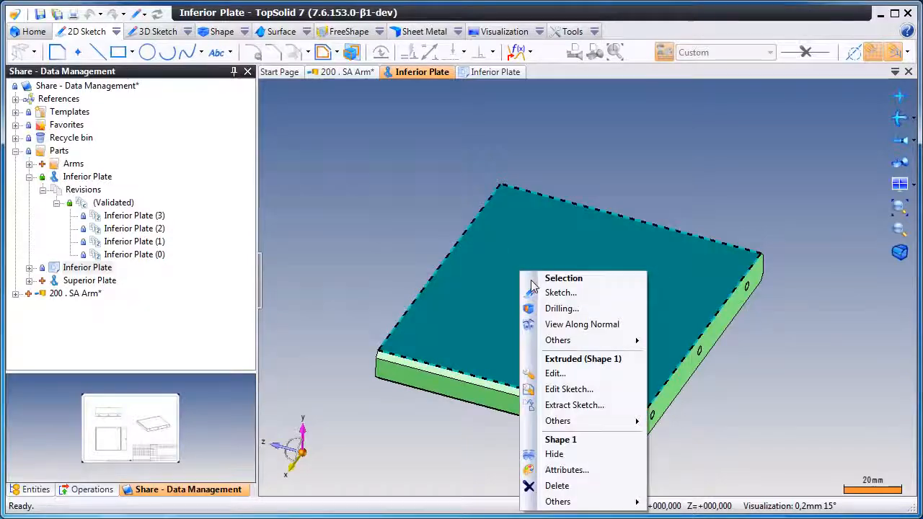
{"action": "left_click", "coordinate": [591, 295]}
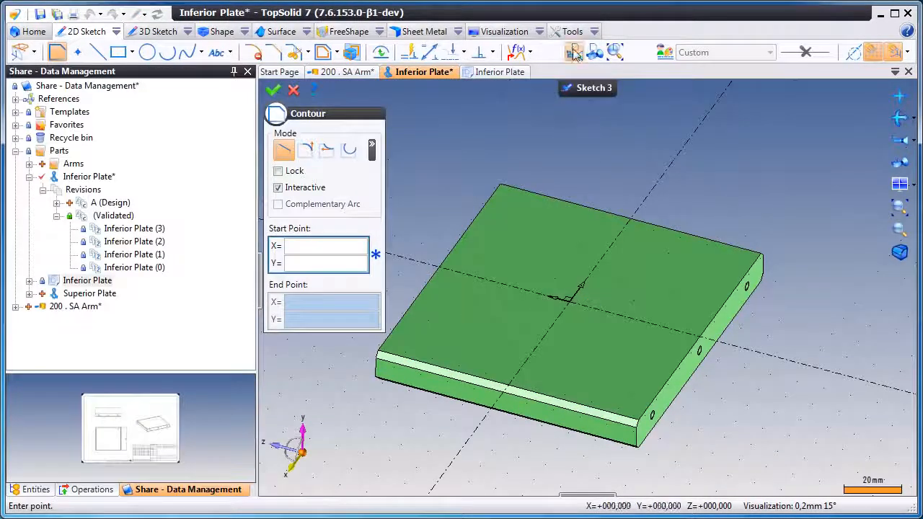
{"action": "left_click", "coordinate": [575, 55]}
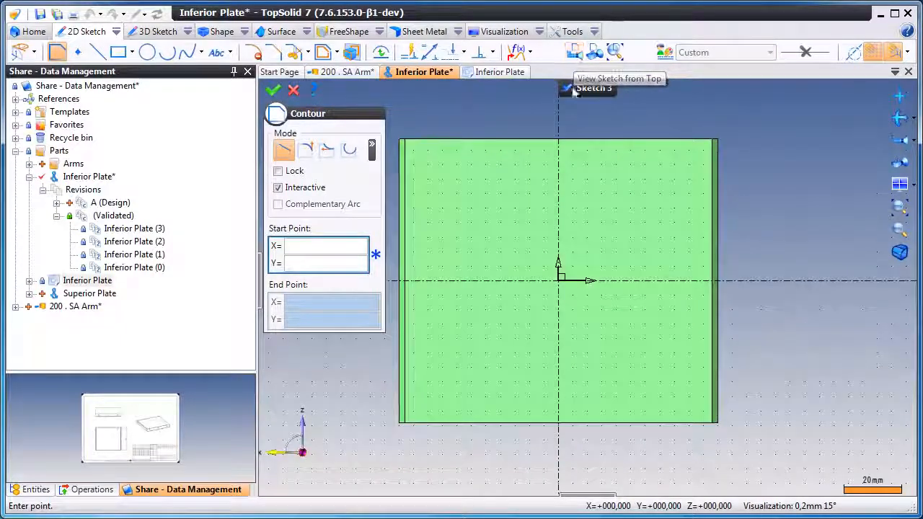
Expand the A (Design) revision, and sketch an axis-parallel rectangle about 65 by 65 mm centred on the plate's origin.
{"action": "left_click", "coordinate": [112, 202]}
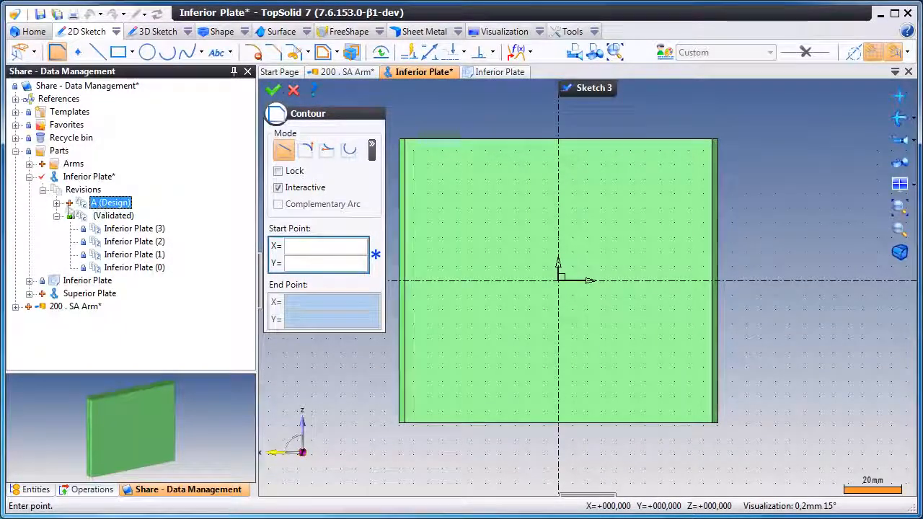
{"action": "left_click", "coordinate": [57, 204]}
{"action": "key", "text": "r"}
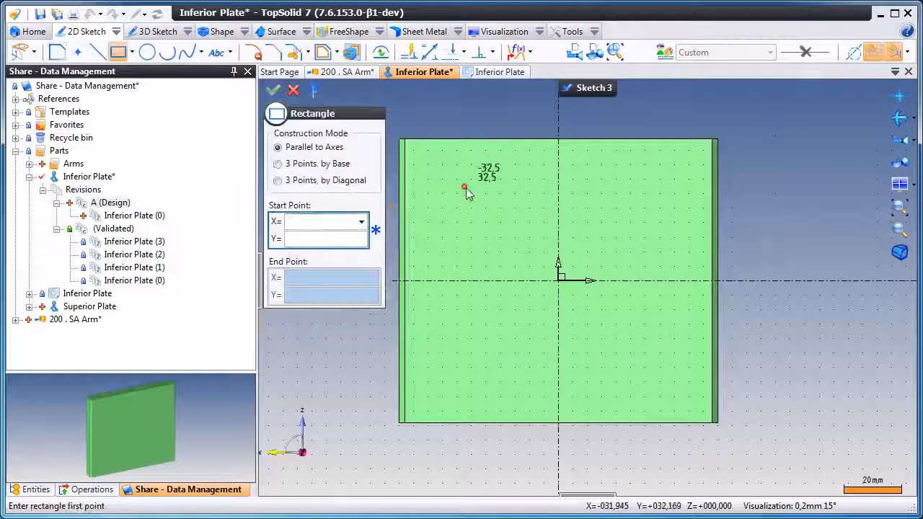
{"action": "left_click", "coordinate": [464, 187]}
{"action": "left_click", "coordinate": [648, 367]}
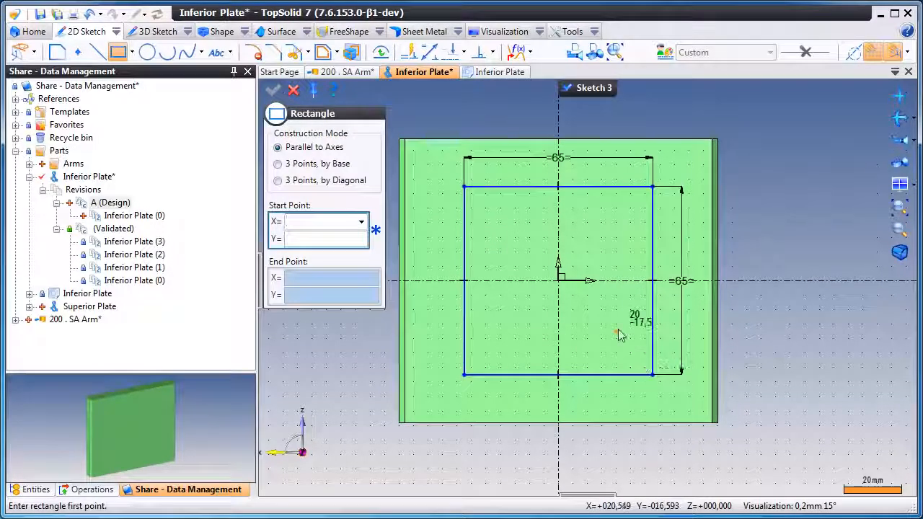
{"action": "key", "text": "Escape"}
Cut a pocket from the sketched rectangle with the limit set to Through and a 3 mm vertical radius.
{"action": "right_click", "coordinate": [593, 221]}
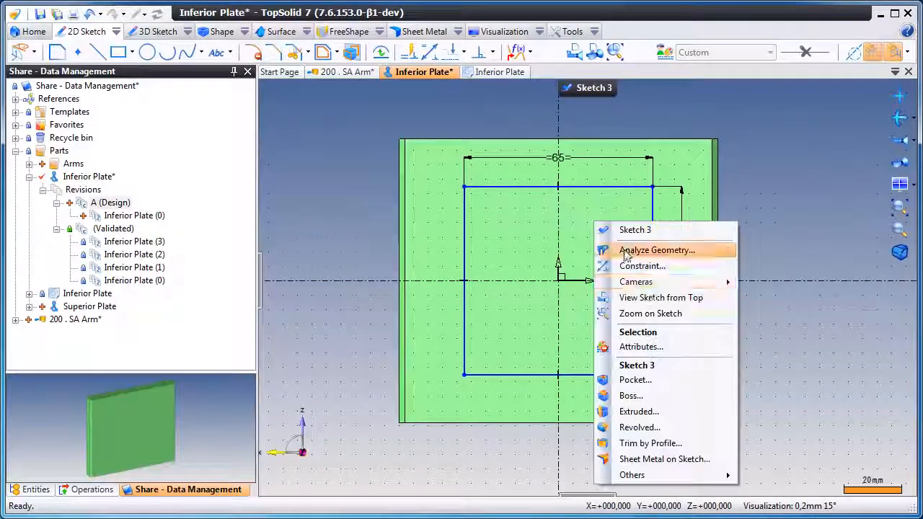
{"action": "left_click", "coordinate": [682, 379]}
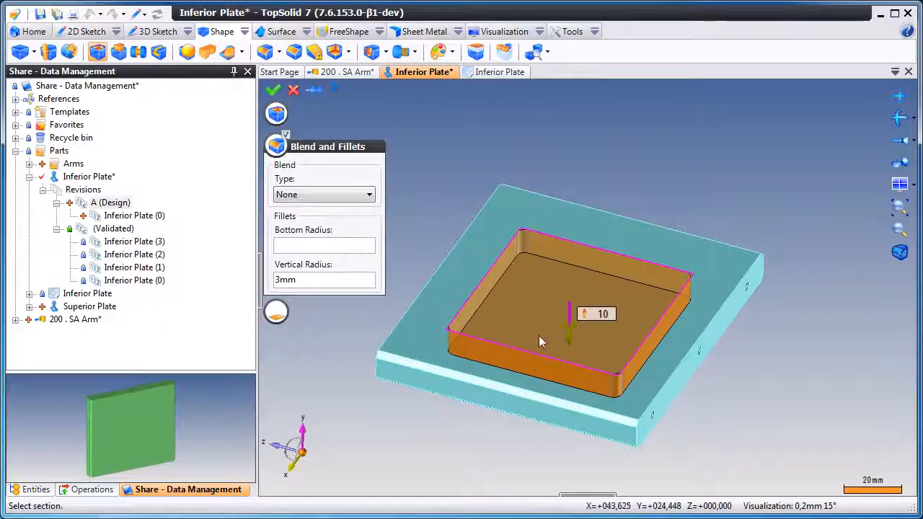
{"action": "right_click", "coordinate": [579, 329]}
{"action": "mouse_move", "coordinate": [620, 339]}
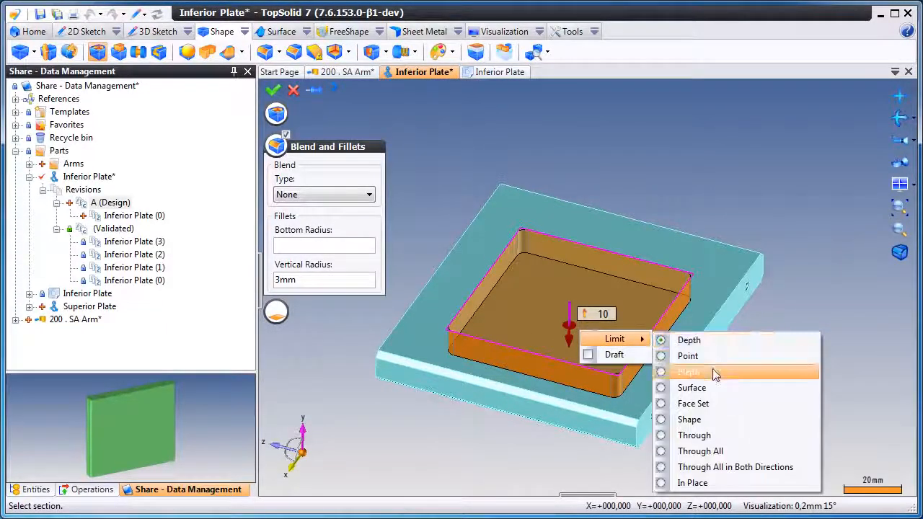
{"action": "left_click", "coordinate": [725, 434]}
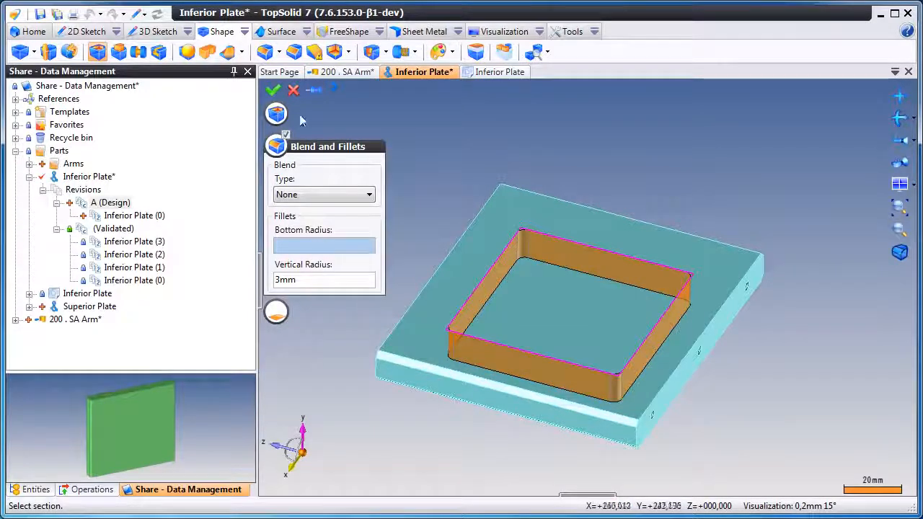
{"action": "left_click", "coordinate": [273, 92]}
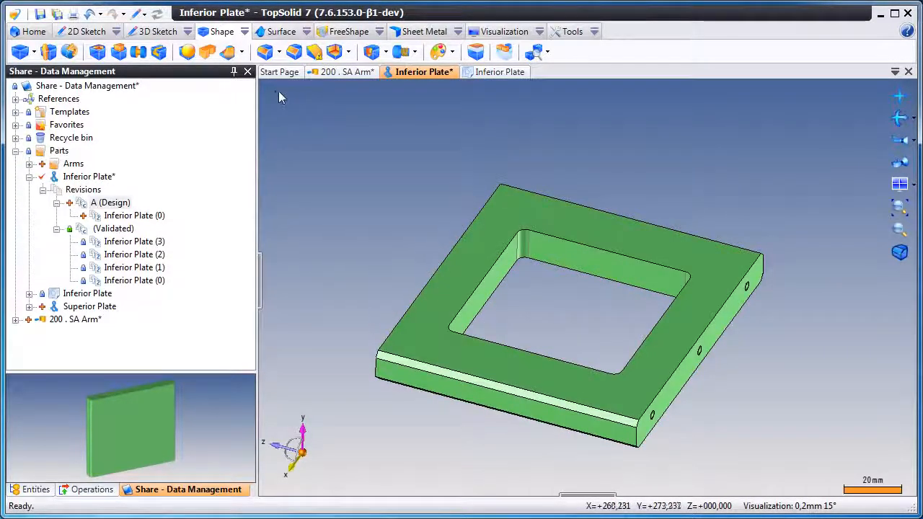
Check in the modified Inferior Plate part without a comment.
{"action": "right_click", "coordinate": [436, 75]}
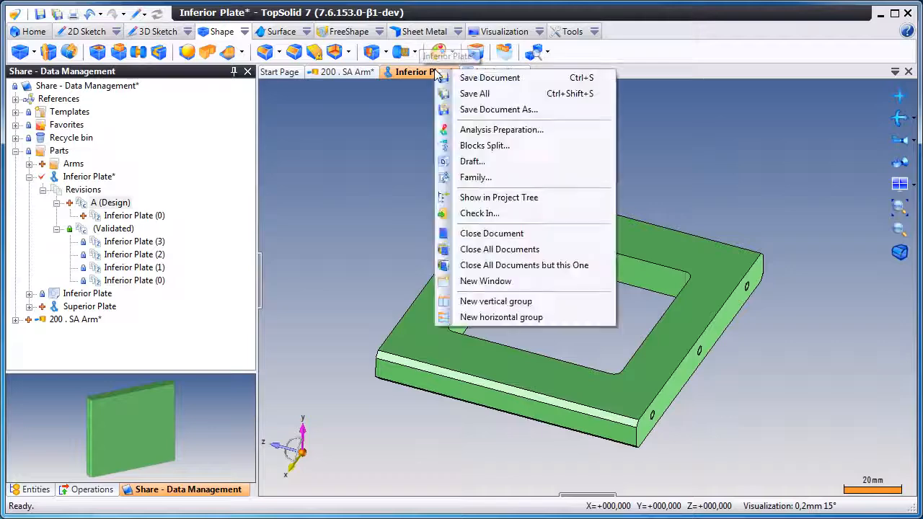
{"action": "left_click", "coordinate": [469, 213]}
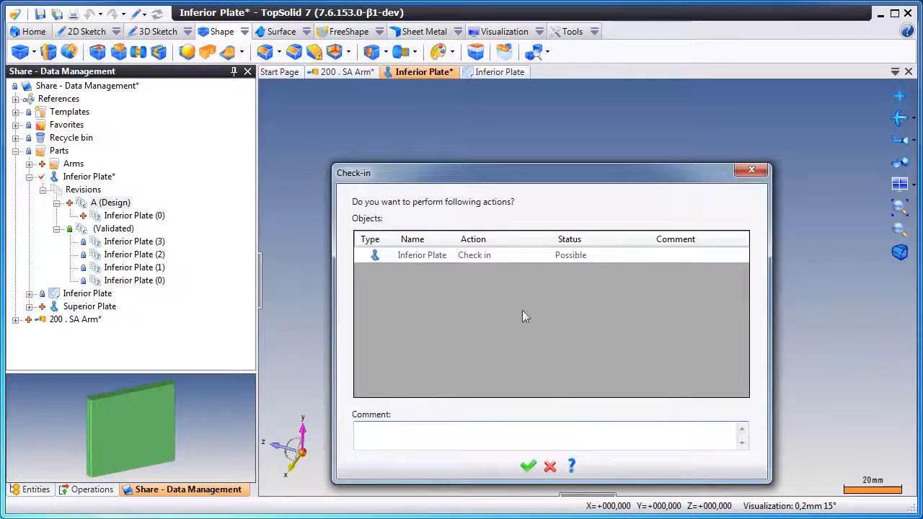
{"action": "left_click", "coordinate": [528, 468]}
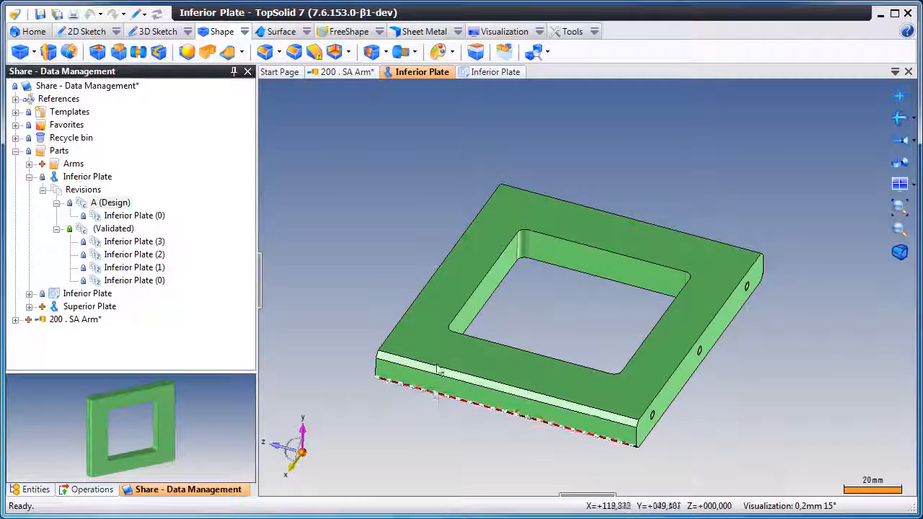
Redirect the Inferior Plate drawing's references to the latest major revision.
{"action": "right_click", "coordinate": [488, 73]}
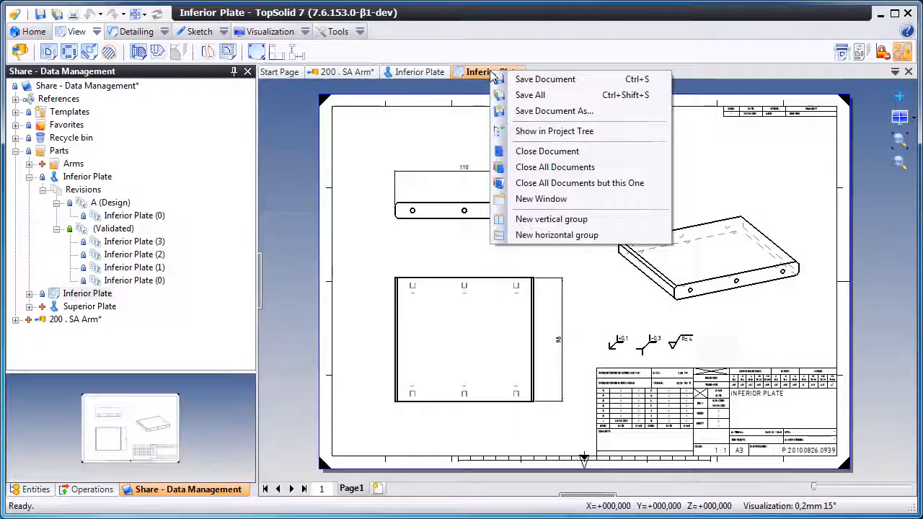
{"action": "left_click", "coordinate": [542, 130]}
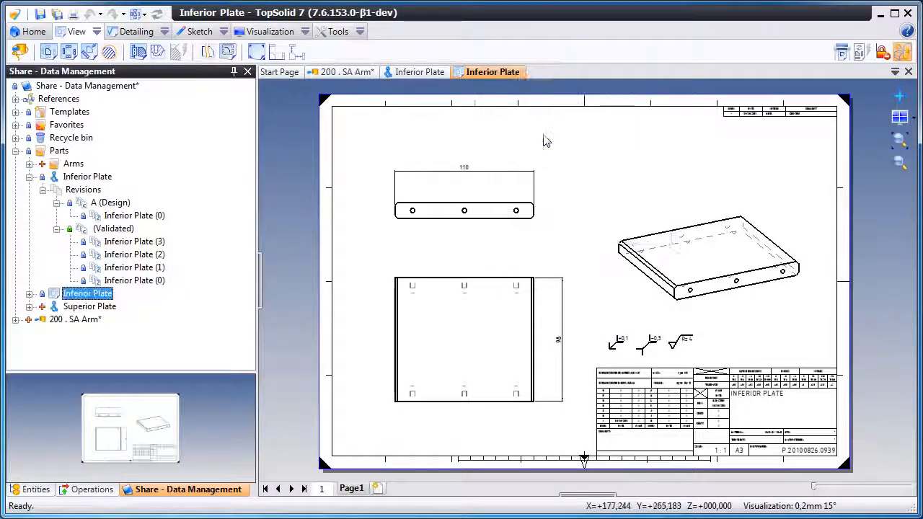
{"action": "right_click", "coordinate": [94, 297]}
{"action": "mouse_move", "coordinate": [216, 418]}
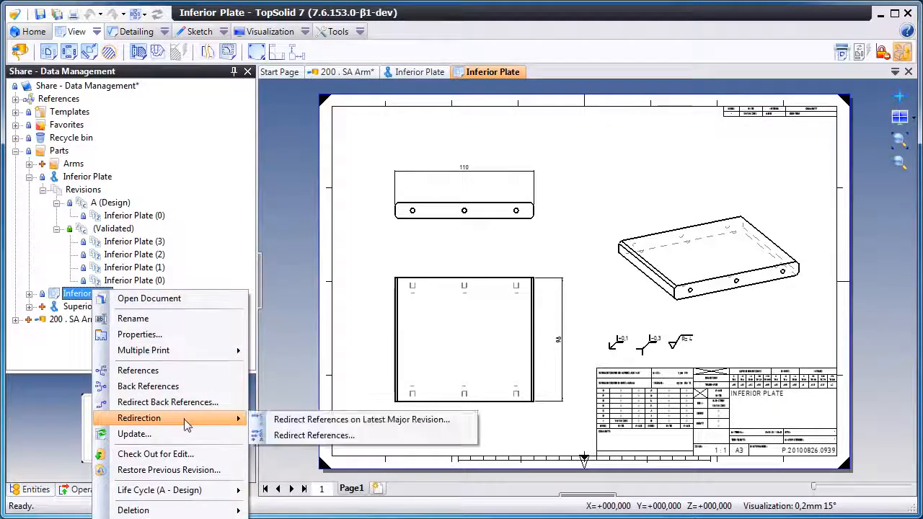
{"action": "left_click", "coordinate": [309, 425]}
{"action": "left_click", "coordinate": [527, 466]}
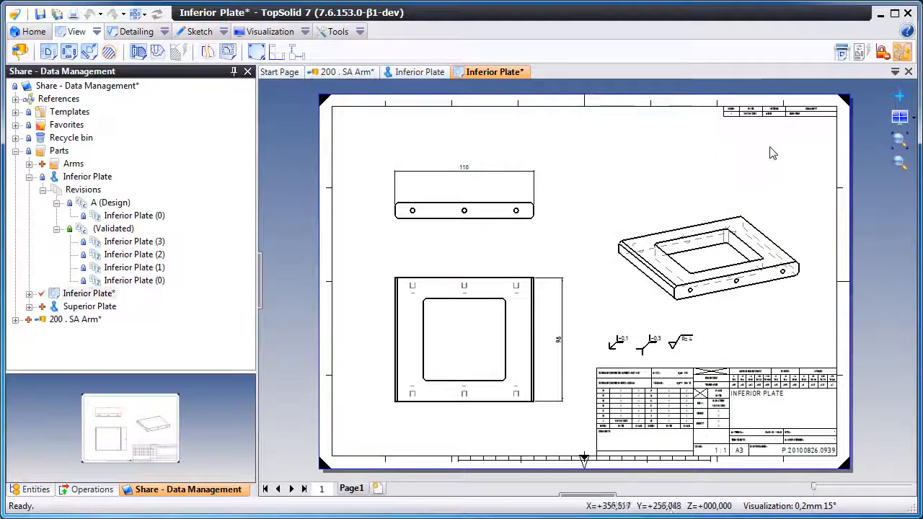
Dimension the pocket between its two horizontal edges in the plan view, placing the dimension inside the opening.
{"action": "scroll", "coordinate": [773, 153], "scroll_direction": "up", "scroll_amount": 1}
{"action": "scroll", "coordinate": [404, 349], "scroll_direction": "up", "scroll_amount": 4}
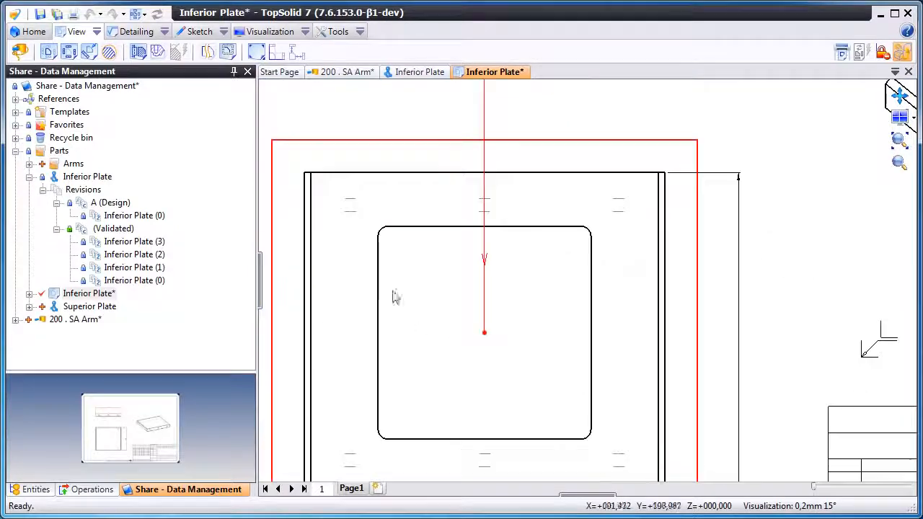
{"action": "left_click", "coordinate": [134, 33]}
{"action": "left_click", "coordinate": [98, 52]}
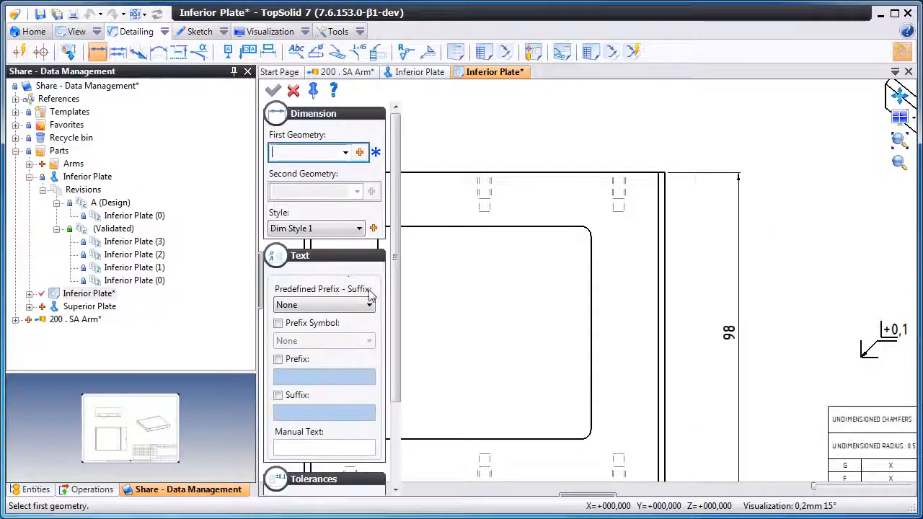
{"action": "left_click", "coordinate": [571, 202]}
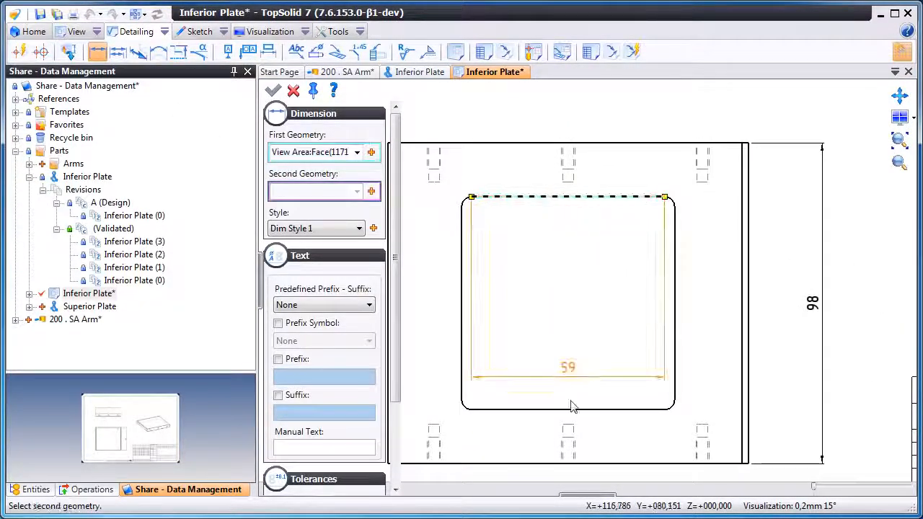
{"action": "left_click", "coordinate": [576, 409]}
{"action": "left_click", "coordinate": [610, 319]}
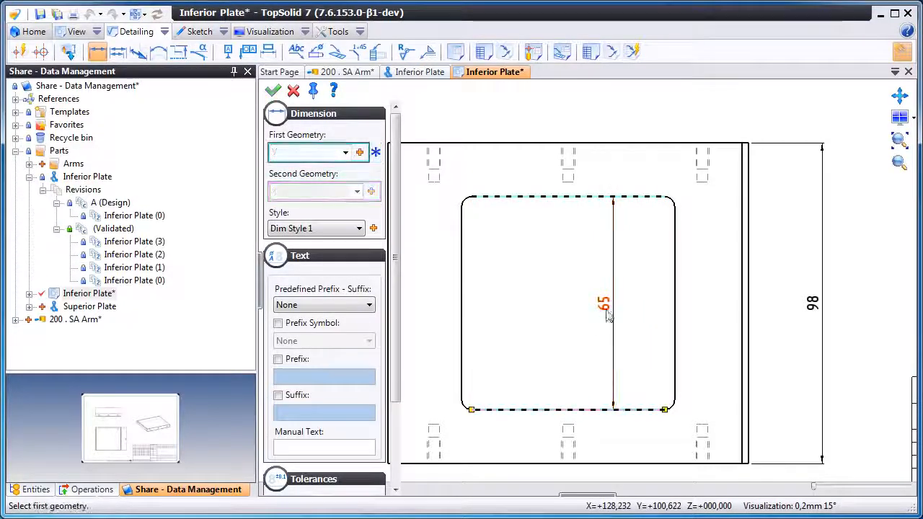
{"action": "left_click", "coordinate": [293, 90]}
Edit the drawing's index table and insert a row below the CREATION row.
{"action": "scroll", "coordinate": [491, 301], "scroll_direction": "down", "scroll_amount": 5}
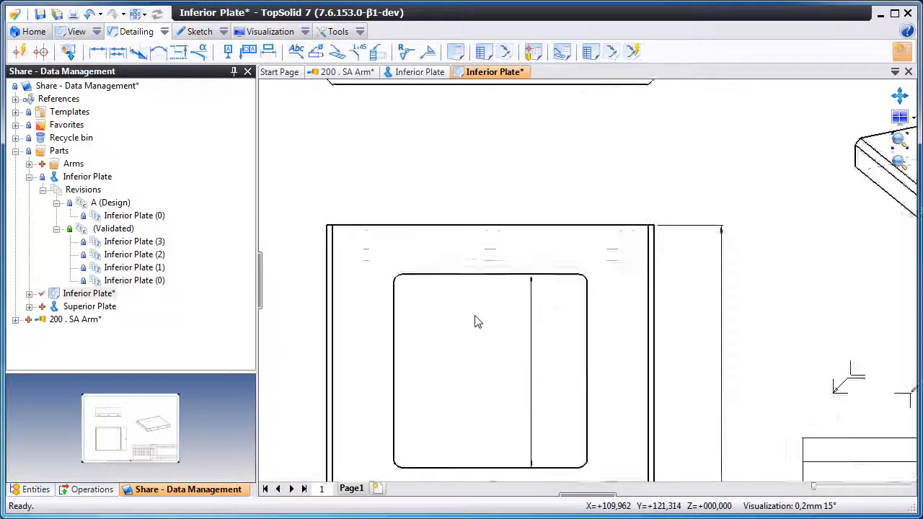
{"action": "scroll", "coordinate": [483, 311], "scroll_direction": "up", "scroll_amount": 8}
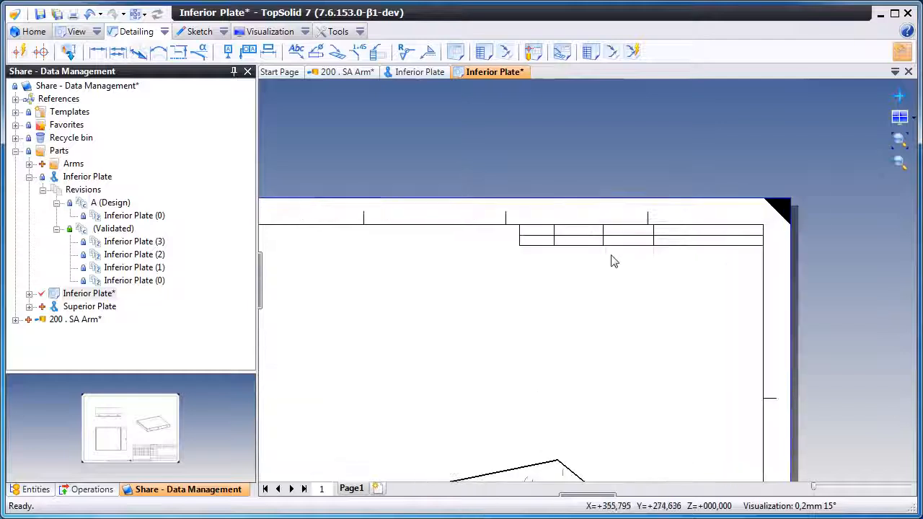
{"action": "left_click", "coordinate": [610, 240]}
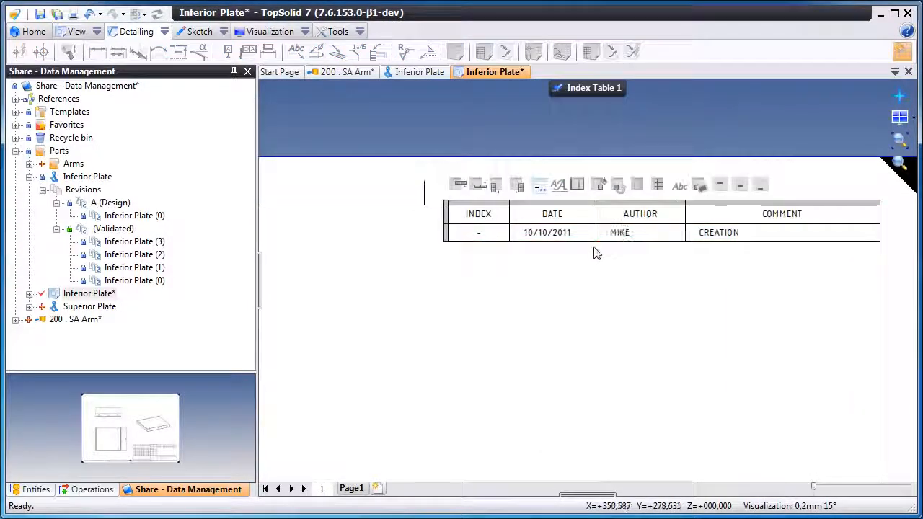
{"action": "right_click", "coordinate": [476, 236]}
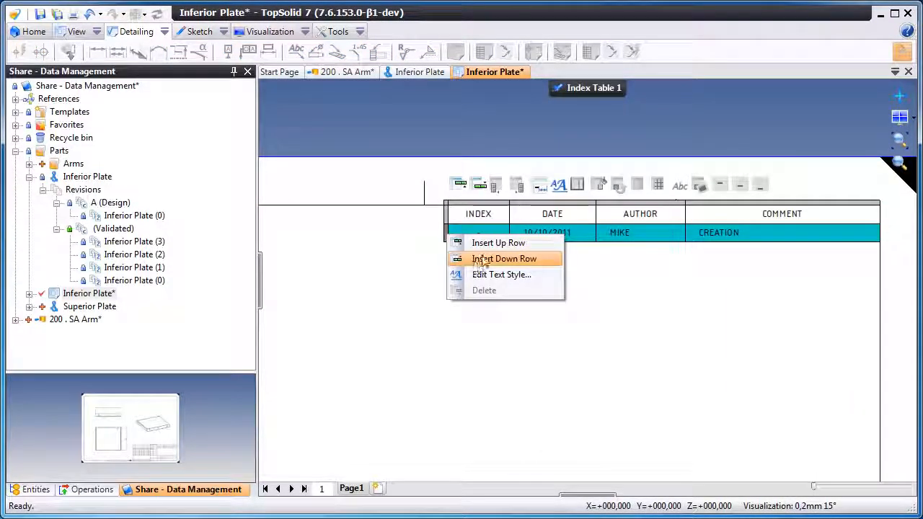
{"action": "left_click", "coordinate": [503, 258]}
Fill in the new index table row with index A, date 15/10/2011, the author's name and comment ADD POCKET.
{"action": "left_click", "coordinate": [480, 258]}
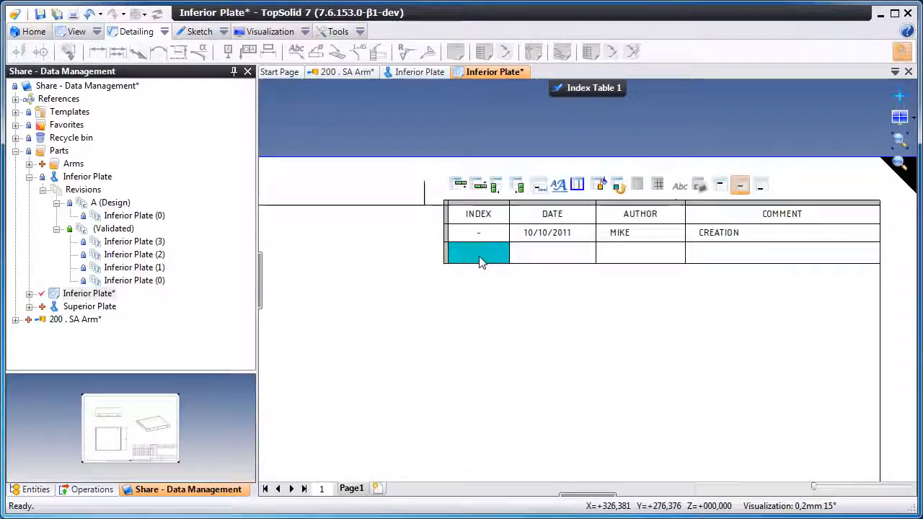
{"action": "double_click", "coordinate": [479, 255]}
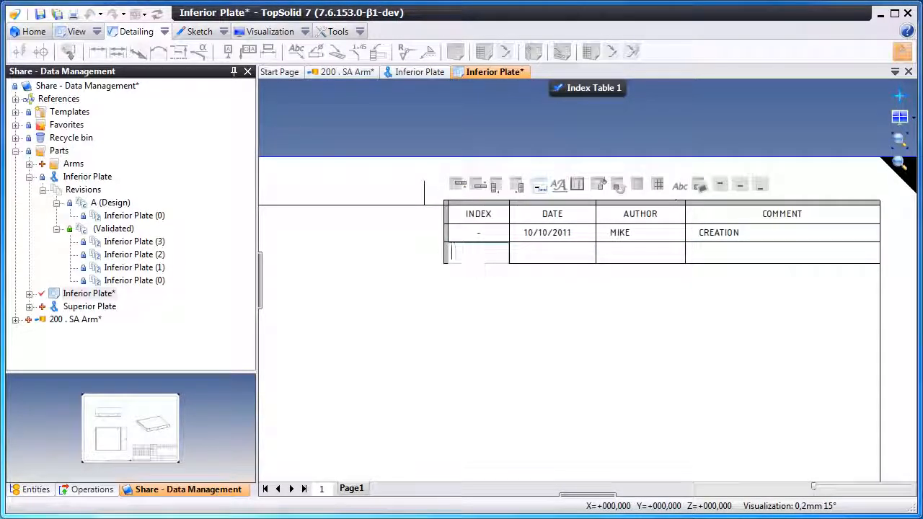
{"action": "type", "text": "A"}
{"action": "left_click", "coordinate": [548, 254]}
{"action": "double_click", "coordinate": [548, 254]}
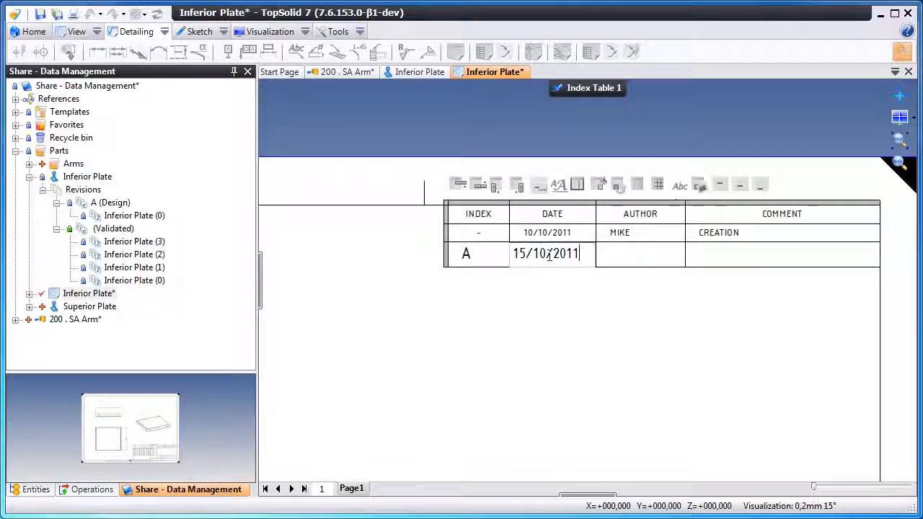
{"action": "left_click", "coordinate": [641, 256]}
{"action": "double_click", "coordinate": [641, 256]}
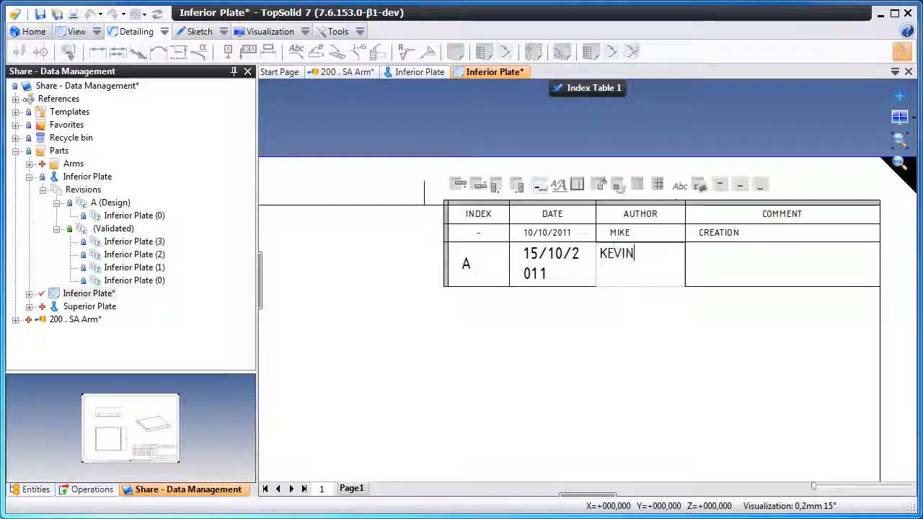
{"action": "type", "text": "KEVIN"}
{"action": "left_click", "coordinate": [728, 263]}
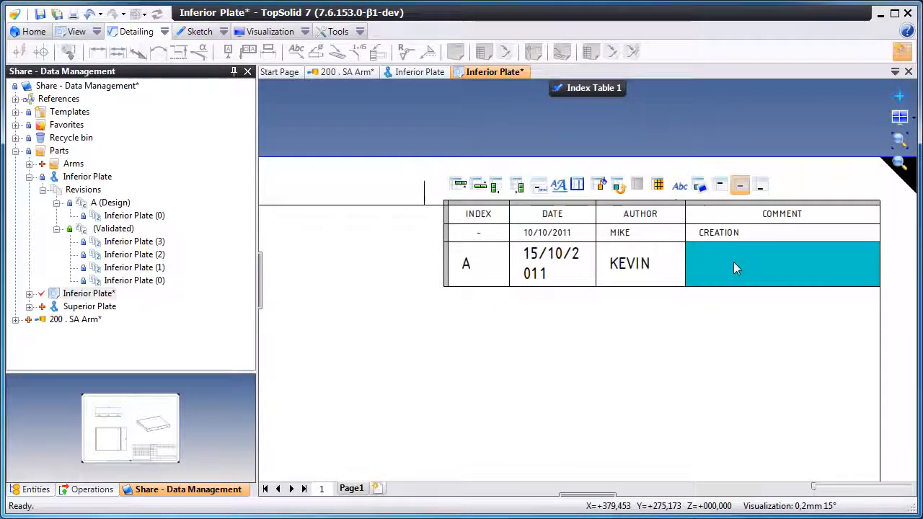
{"action": "double_click", "coordinate": [733, 262]}
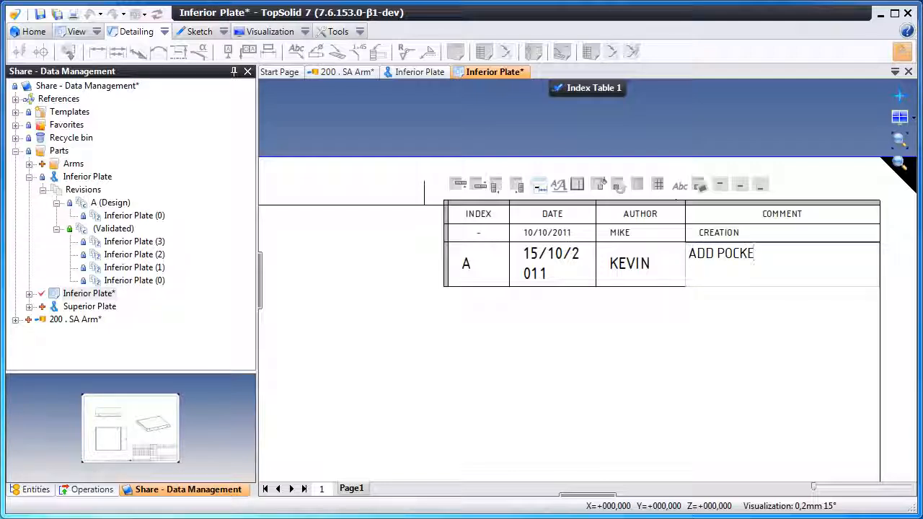
{"action": "left_click", "coordinate": [722, 323]}
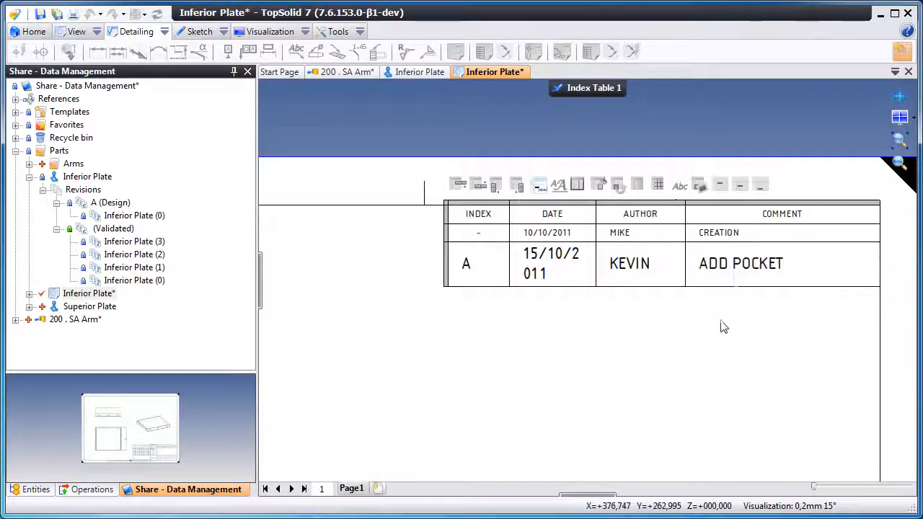
Apply the TB - 1.5mm text style to index row A and finish editing the index table.
{"action": "left_click", "coordinate": [446, 267]}
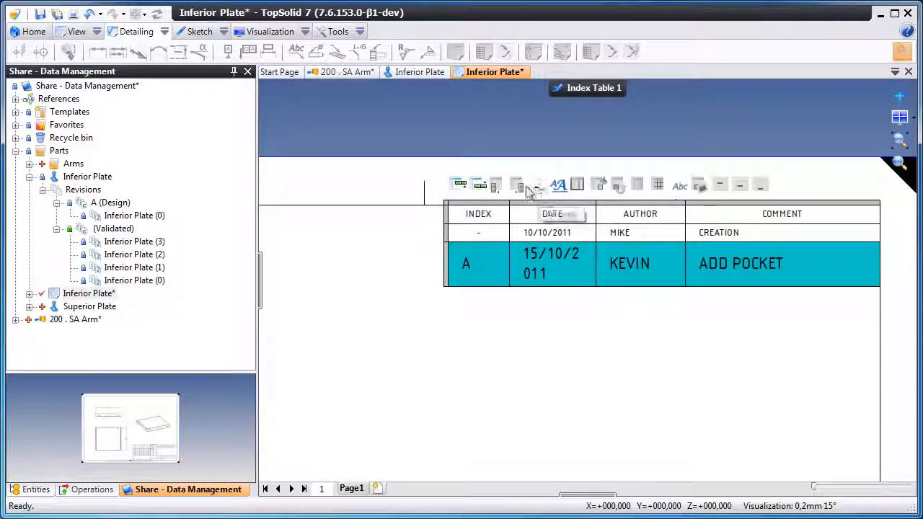
{"action": "left_click", "coordinate": [558, 185]}
{"action": "left_click", "coordinate": [328, 150]}
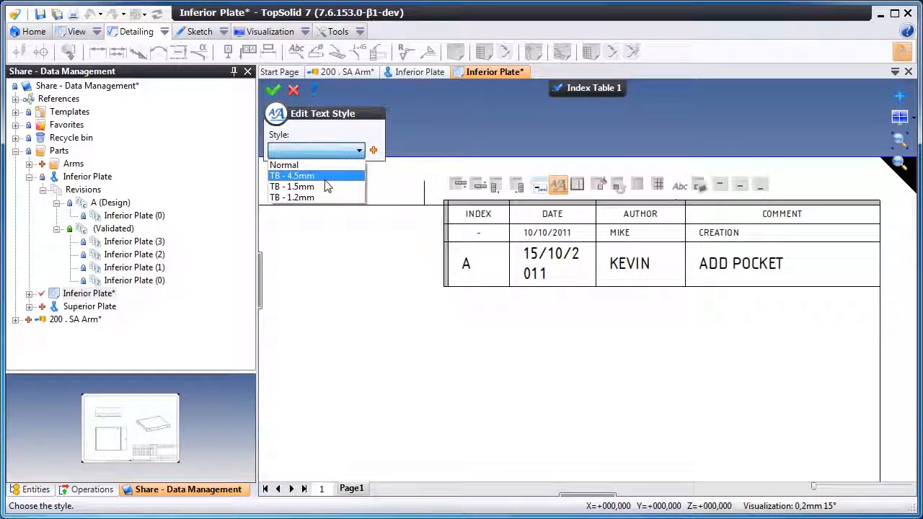
{"action": "left_click", "coordinate": [328, 187]}
{"action": "left_click", "coordinate": [272, 91]}
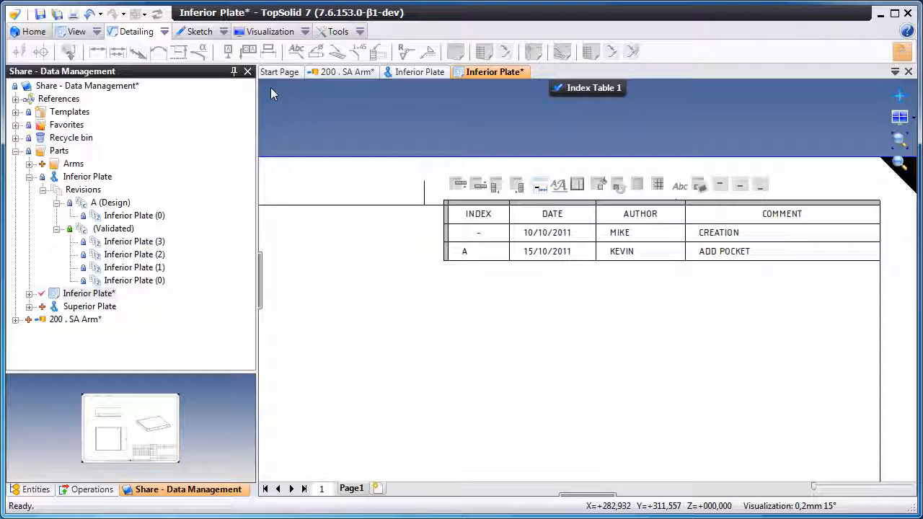
{"action": "left_click", "coordinate": [602, 94]}
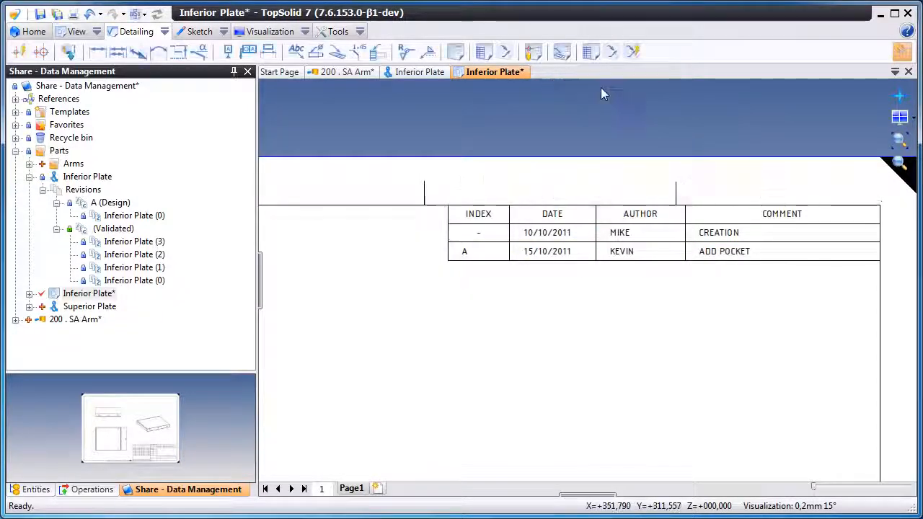
Add a difference note for index A in Difference Note Style 1, pointing to the pocket's upper edge and placed above the plan view.
{"action": "left_click", "coordinate": [899, 139]}
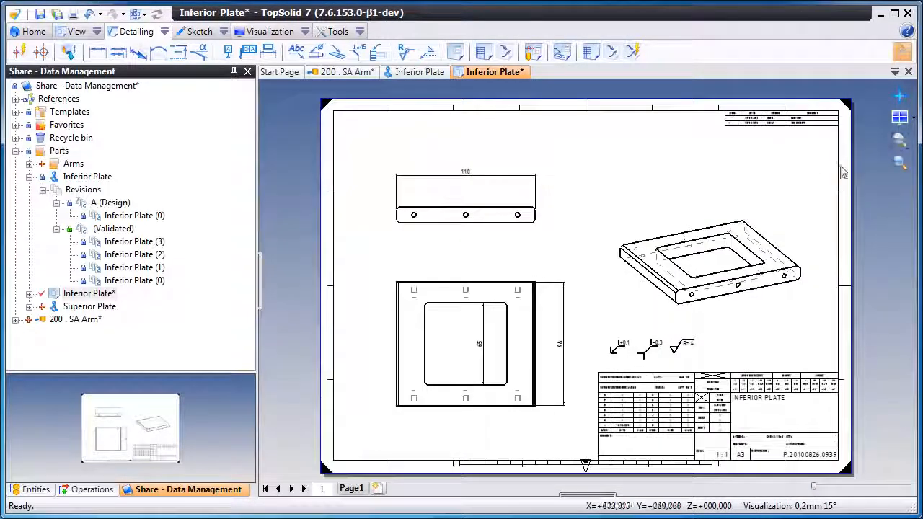
{"action": "left_click", "coordinate": [510, 54]}
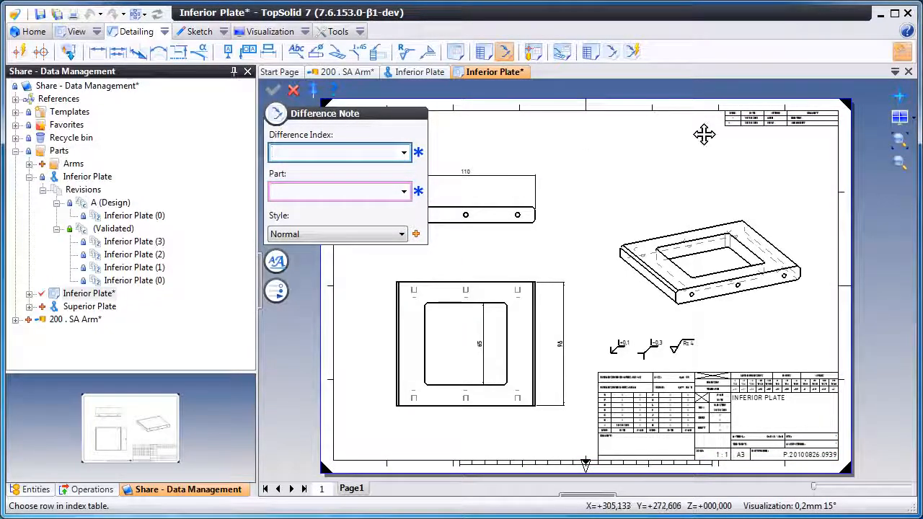
{"action": "scroll", "coordinate": [649, 216], "scroll_direction": "up", "scroll_amount": 5}
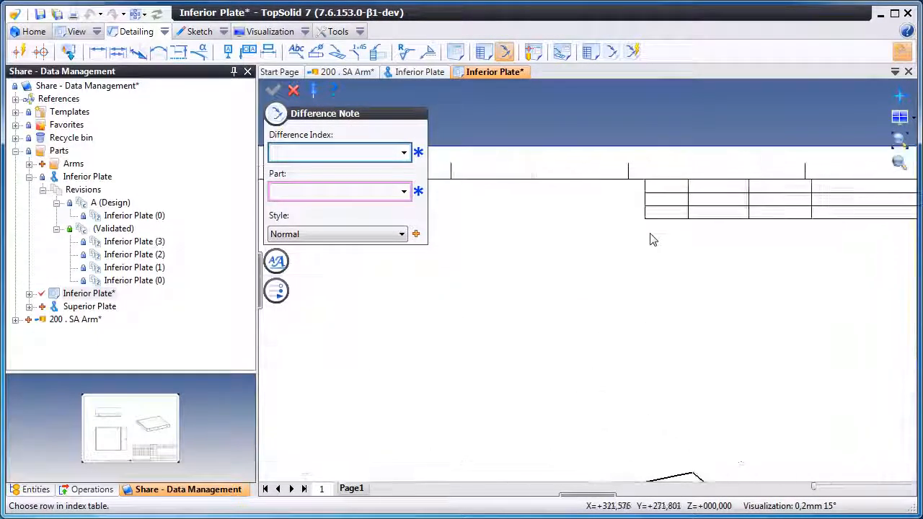
{"action": "left_click", "coordinate": [660, 214]}
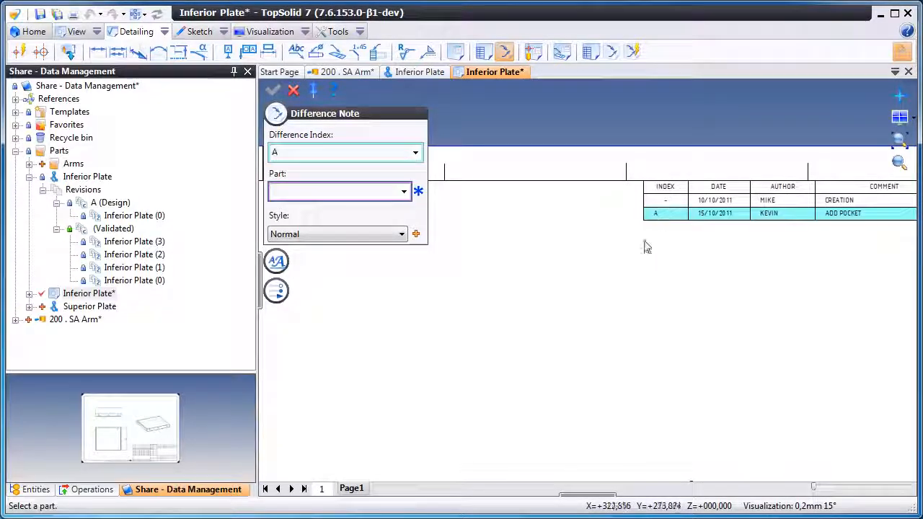
{"action": "scroll", "coordinate": [596, 285], "scroll_direction": "down", "scroll_amount": 5}
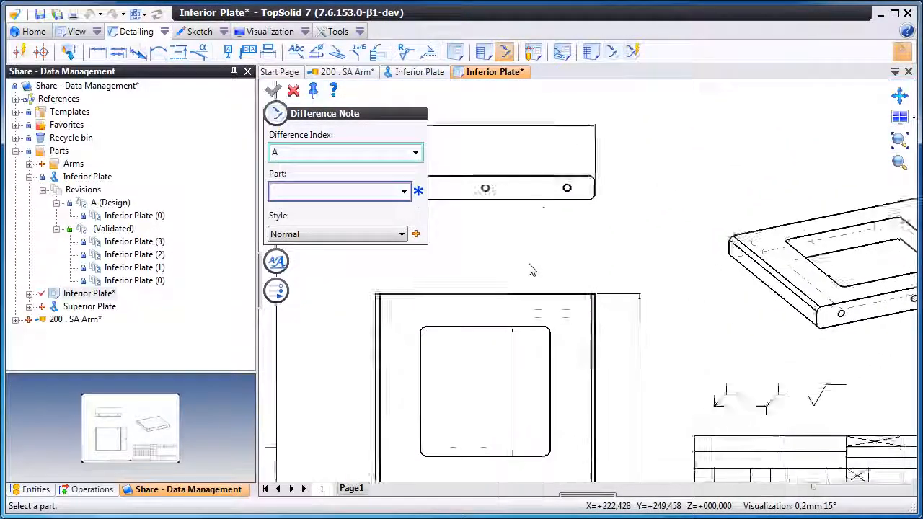
{"action": "scroll", "coordinate": [531, 270], "scroll_direction": "up", "scroll_amount": 4}
{"action": "left_click", "coordinate": [383, 235]}
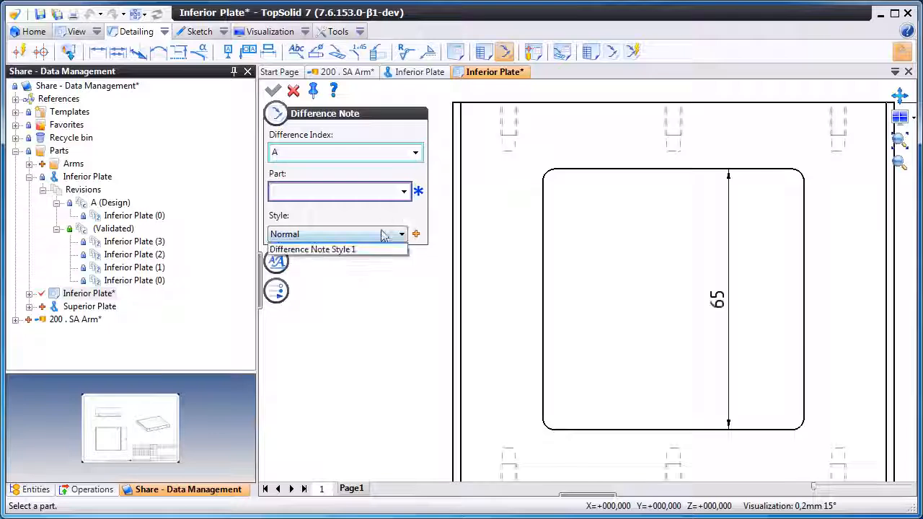
{"action": "left_click", "coordinate": [376, 259]}
{"action": "left_click", "coordinate": [370, 190]}
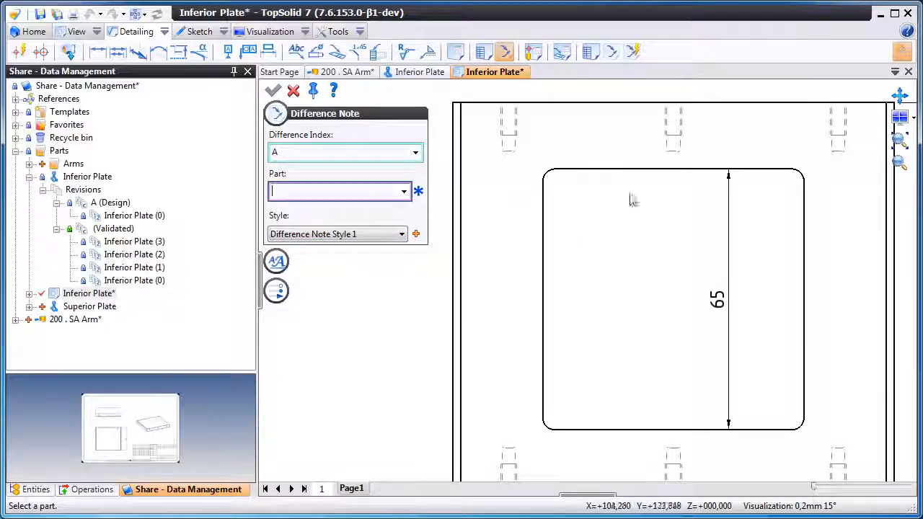
{"action": "left_click", "coordinate": [616, 173]}
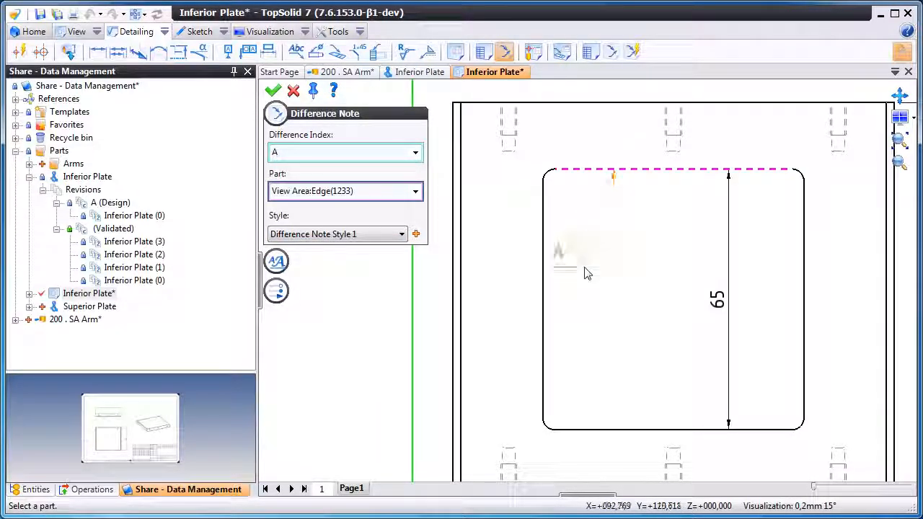
{"action": "scroll", "coordinate": [577, 199], "scroll_direction": "up", "scroll_amount": 5}
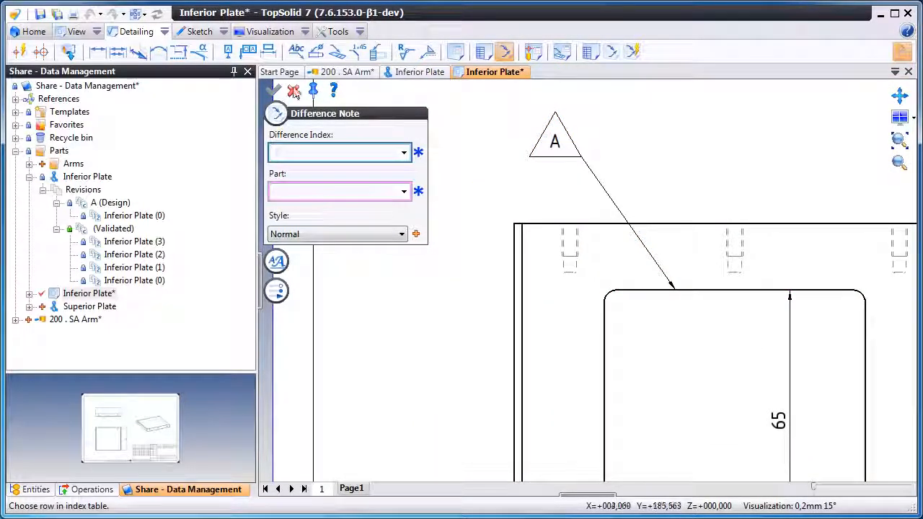
{"action": "left_click", "coordinate": [294, 91]}
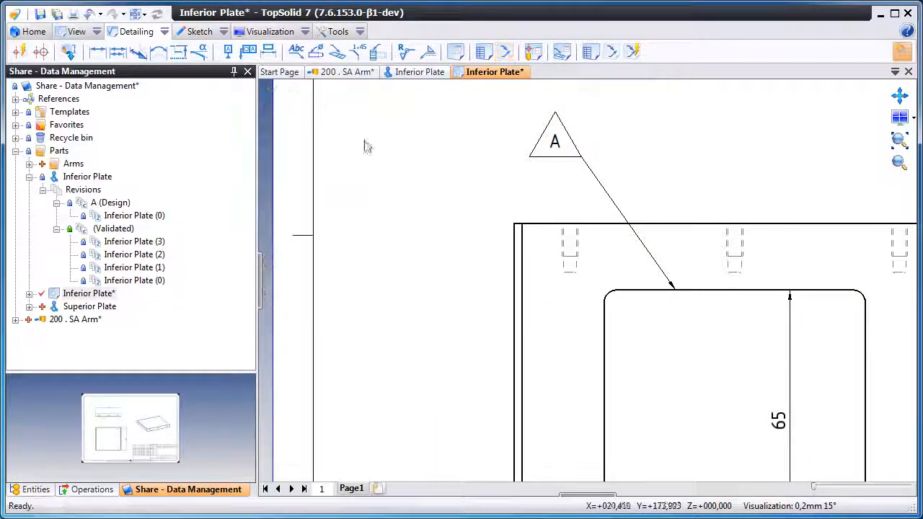
Check in the Inferior Plate drawing without a comment.
{"action": "left_click", "coordinate": [900, 142]}
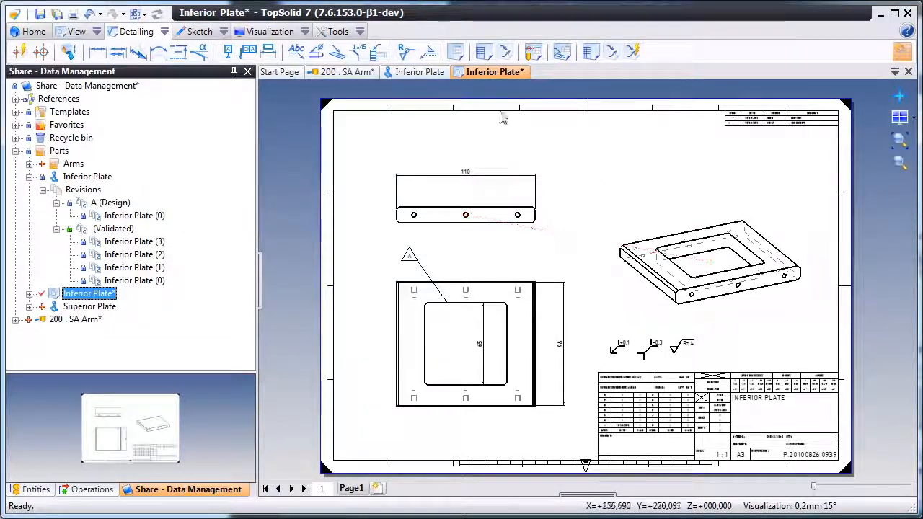
{"action": "right_click", "coordinate": [497, 70]}
{"action": "left_click", "coordinate": [523, 147]}
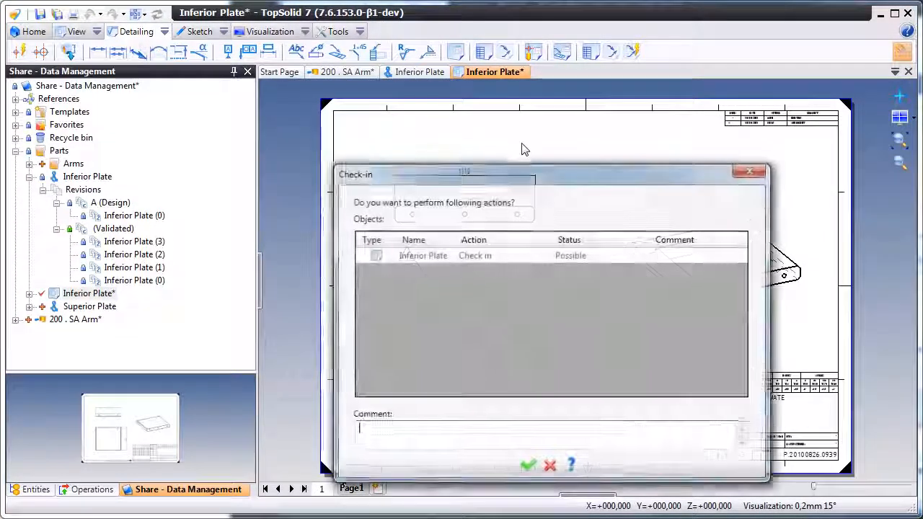
{"action": "left_click", "coordinate": [528, 465]}
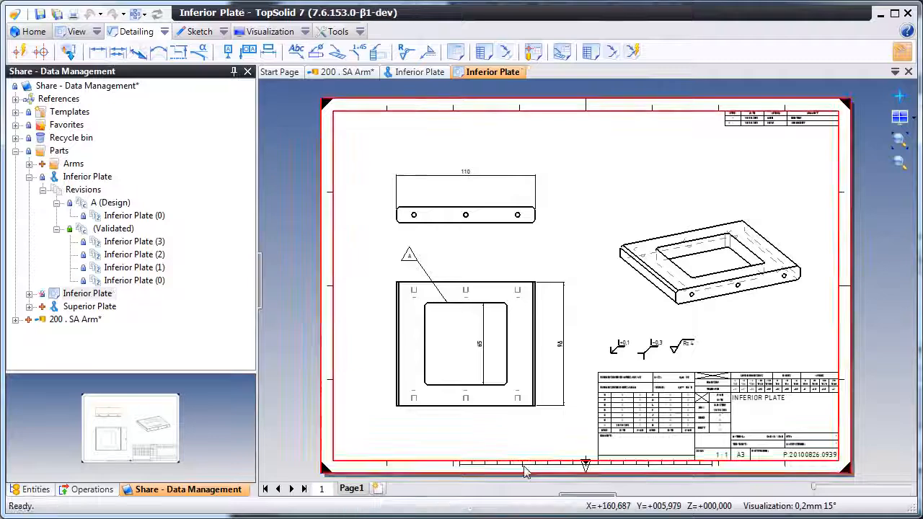
Open the Inferior Plate drawing's history and compare the check-ins Inferior Plate.A.0 and Inferior Plate.A.1.
{"action": "left_click", "coordinate": [30, 178]}
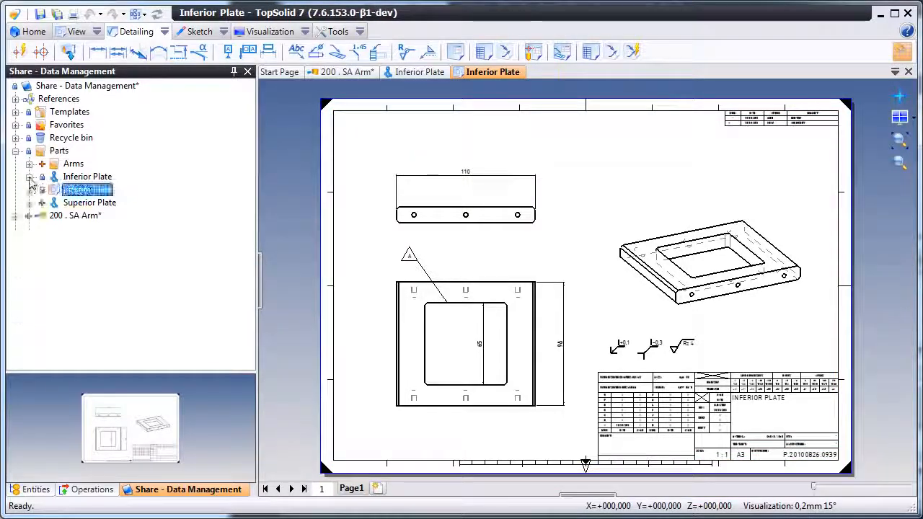
{"action": "right_click", "coordinate": [77, 190]}
{"action": "mouse_move", "coordinate": [209, 469]}
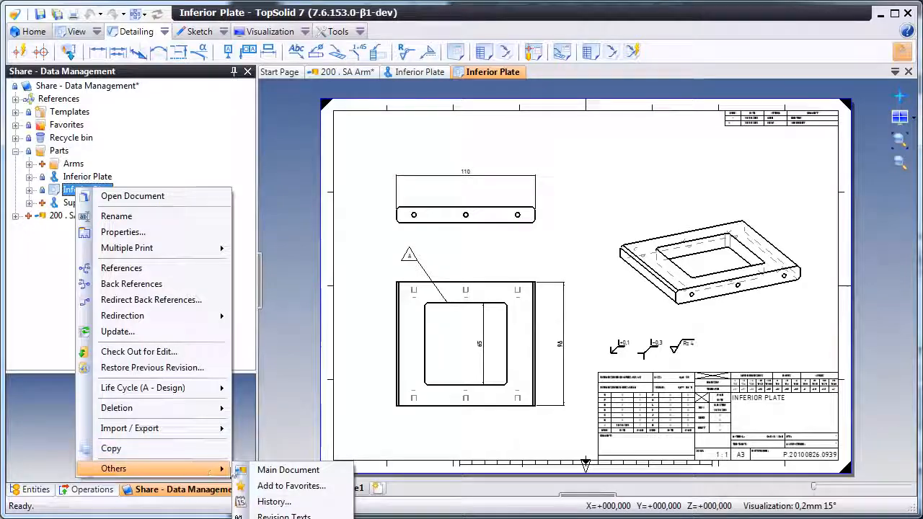
{"action": "left_click", "coordinate": [272, 502]}
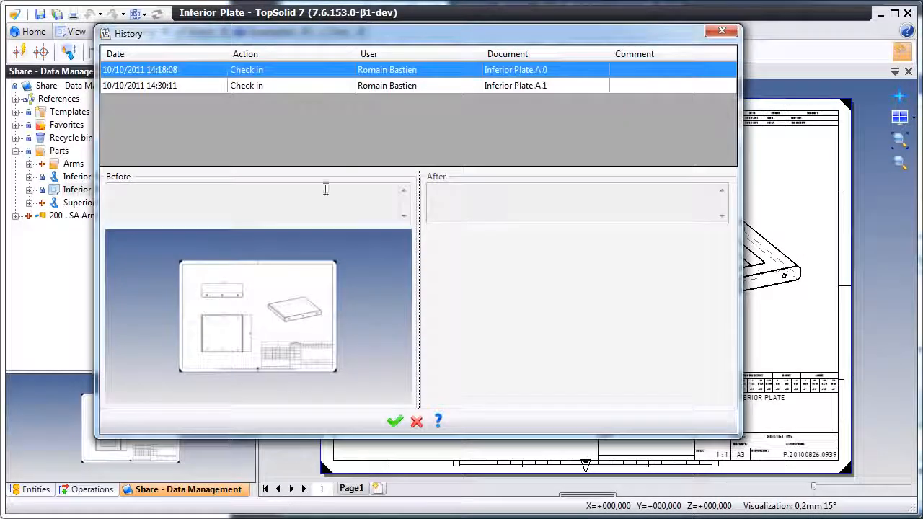
{"action": "left_click", "coordinate": [410, 85], "text": "ctrl"}
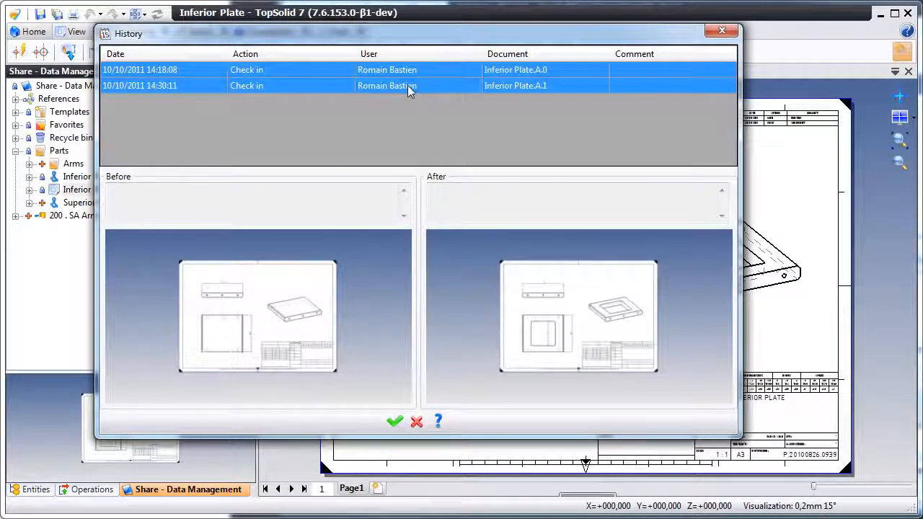